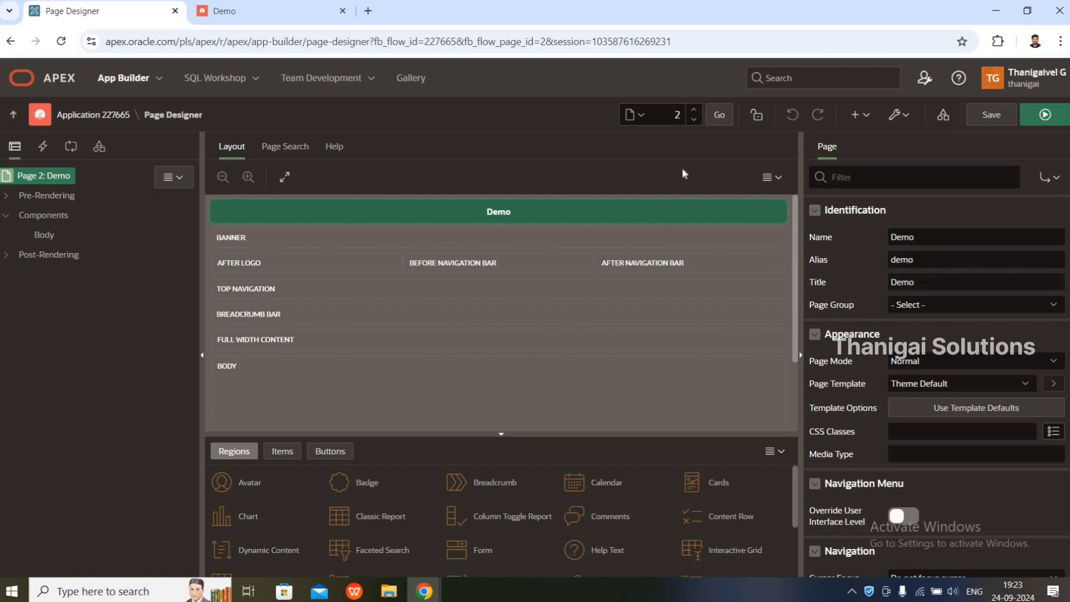
Step: Check the running page, set the page title to "Demo Page", and save and run the page again
{"action": "left_click", "coordinate": [262, 16]}
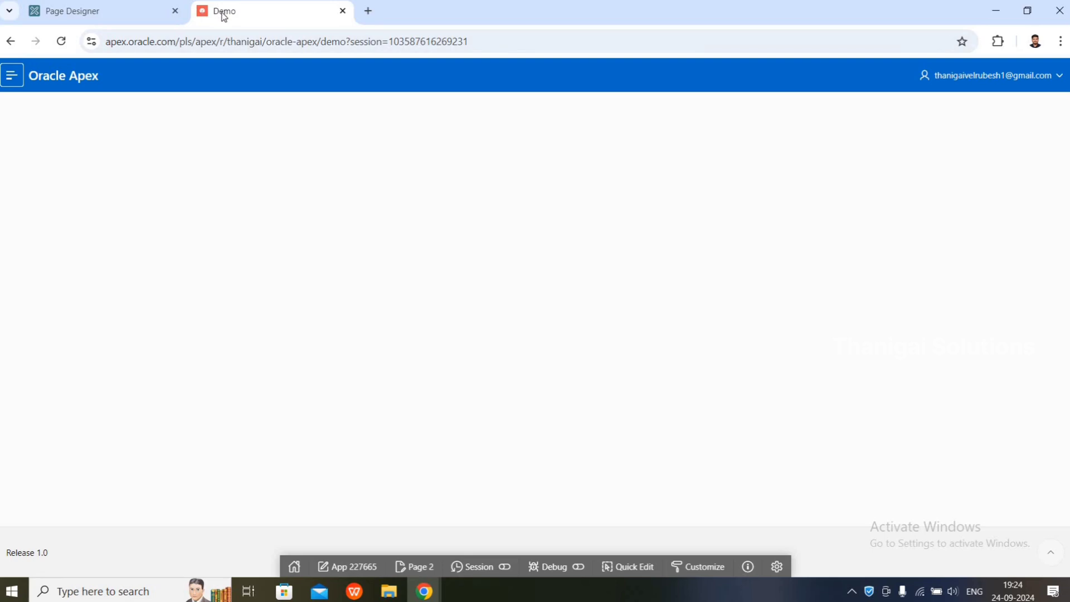
{"action": "left_click", "coordinate": [129, 10]}
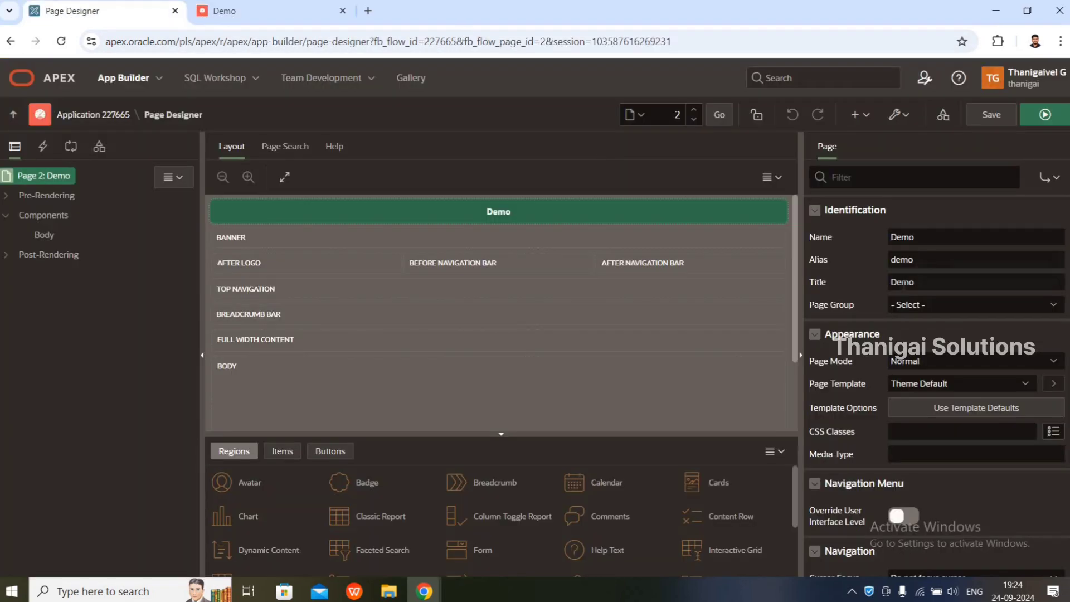
{"action": "left_click", "coordinate": [919, 281]}
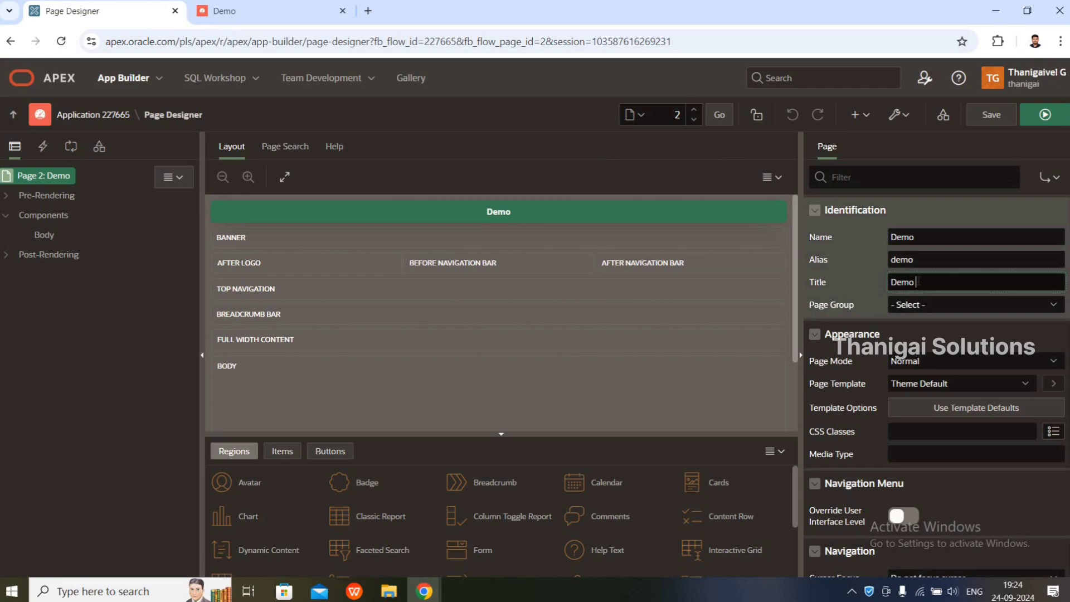
{"action": "type", "text": "Page"}
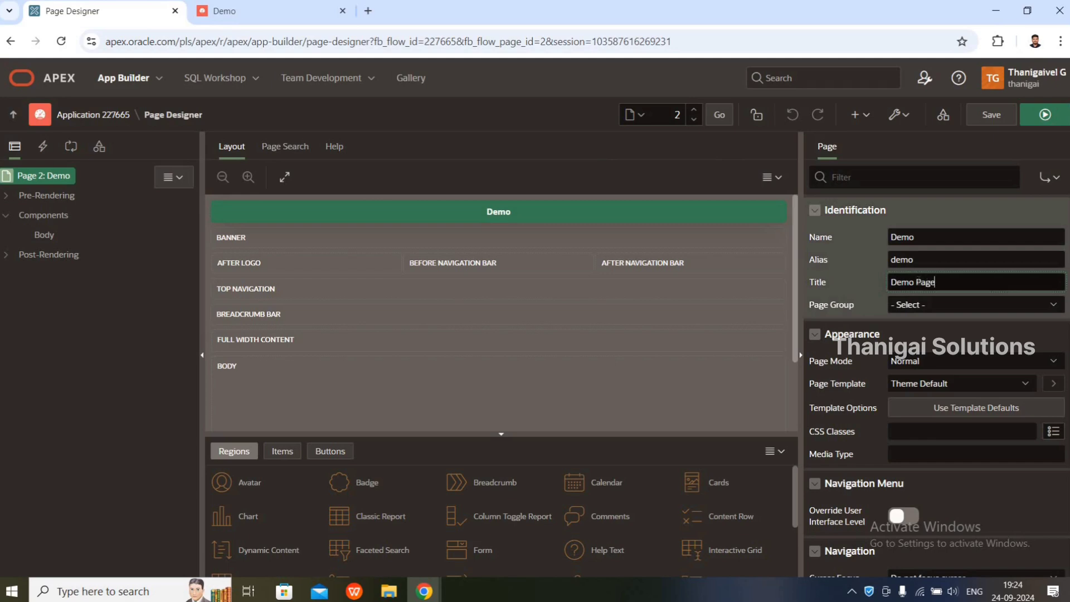
{"action": "left_click", "coordinate": [1044, 117]}
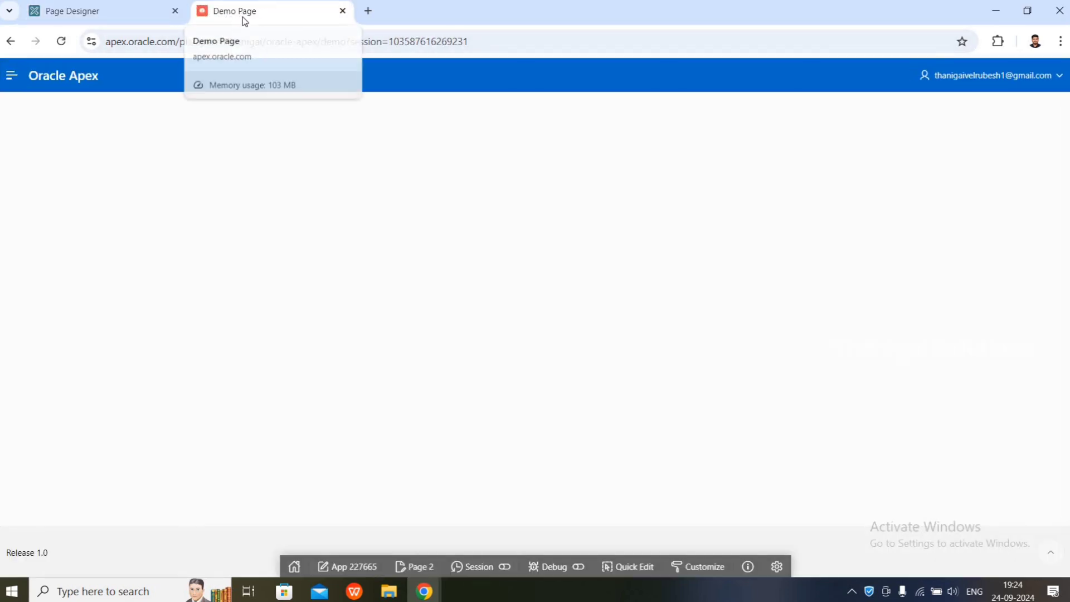
Step: Return to Page Designer and examine the page's Appearance properties, including the Page Mode options and CSS Classes
{"action": "left_click", "coordinate": [127, 27]}
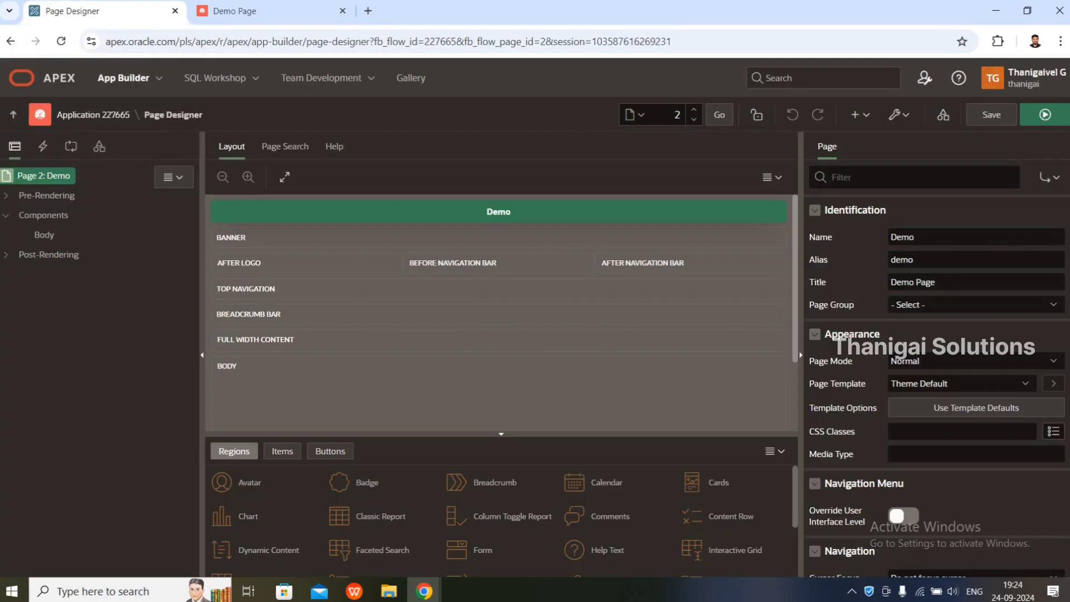
{"action": "scroll", "coordinate": [931, 267], "scroll_direction": "down", "scroll_amount": 2}
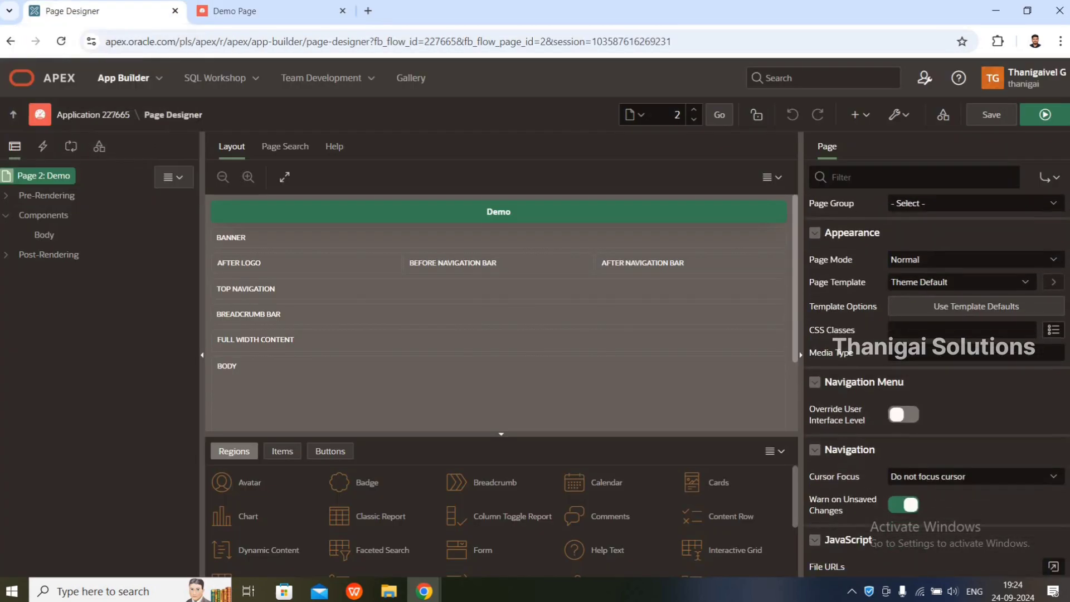
{"action": "left_click", "coordinate": [942, 249]}
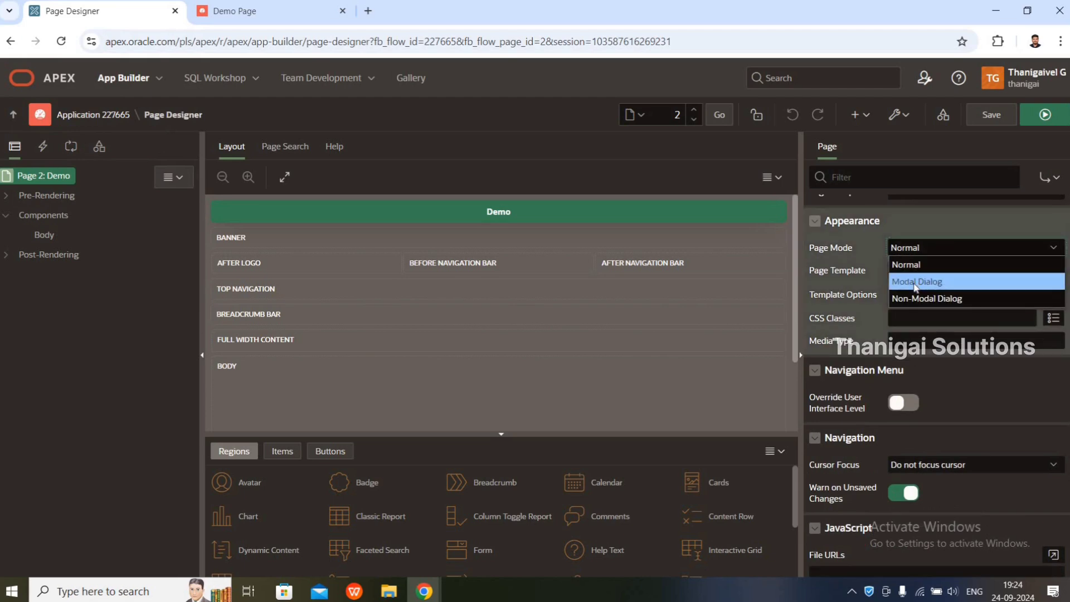
{"action": "left_click", "coordinate": [903, 247]}
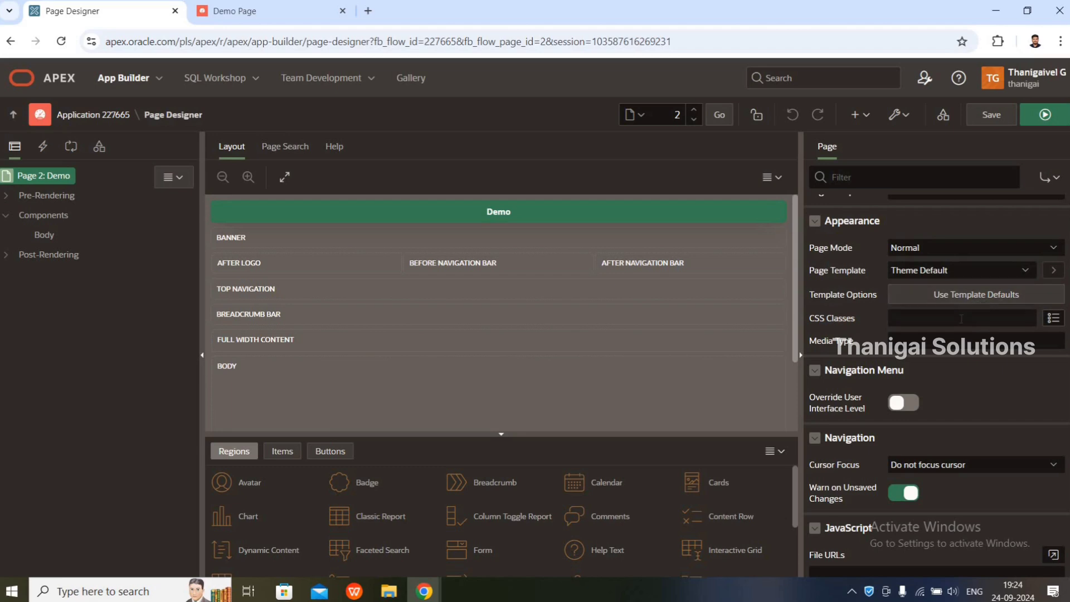
{"action": "left_click", "coordinate": [915, 320]}
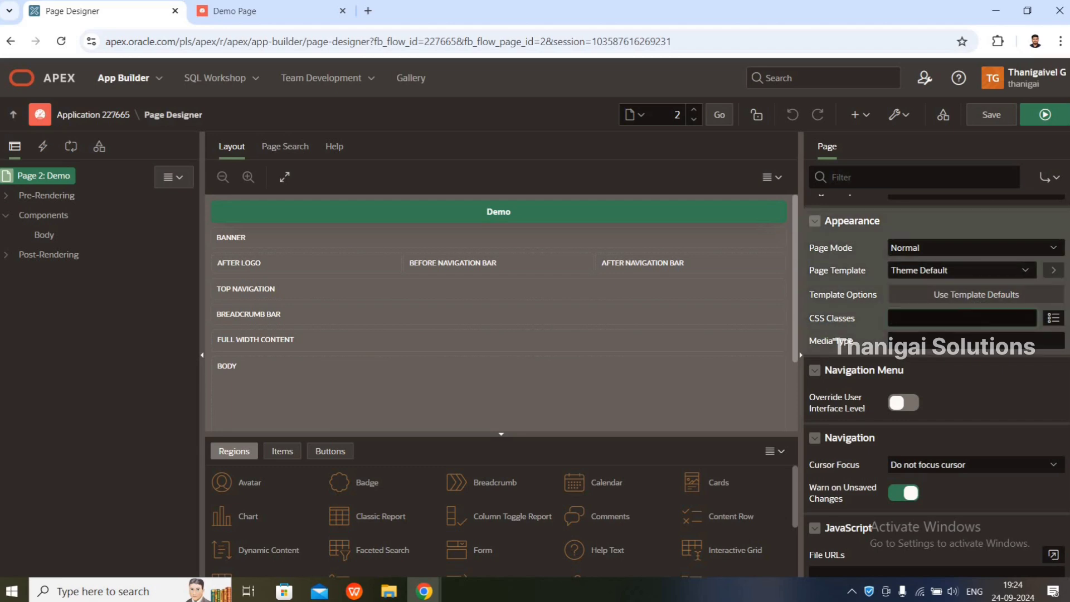
Step: Examine the page's JavaScript properties and its CSS File URLs and Inline properties
{"action": "scroll", "coordinate": [1068, 310], "scroll_direction": "down", "scroll_amount": 5}
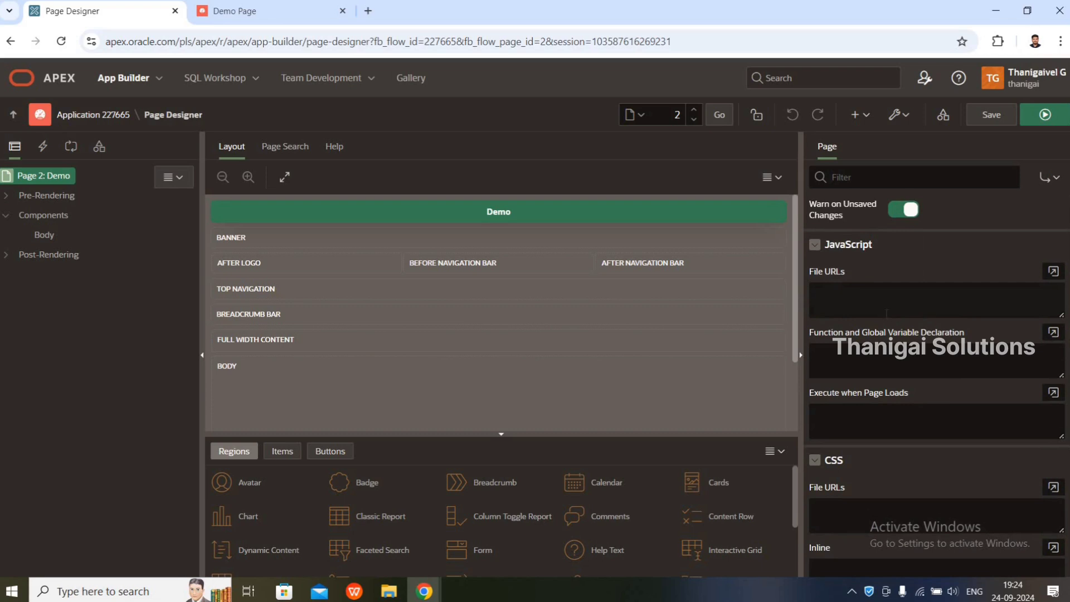
{"action": "left_click", "coordinate": [861, 304]}
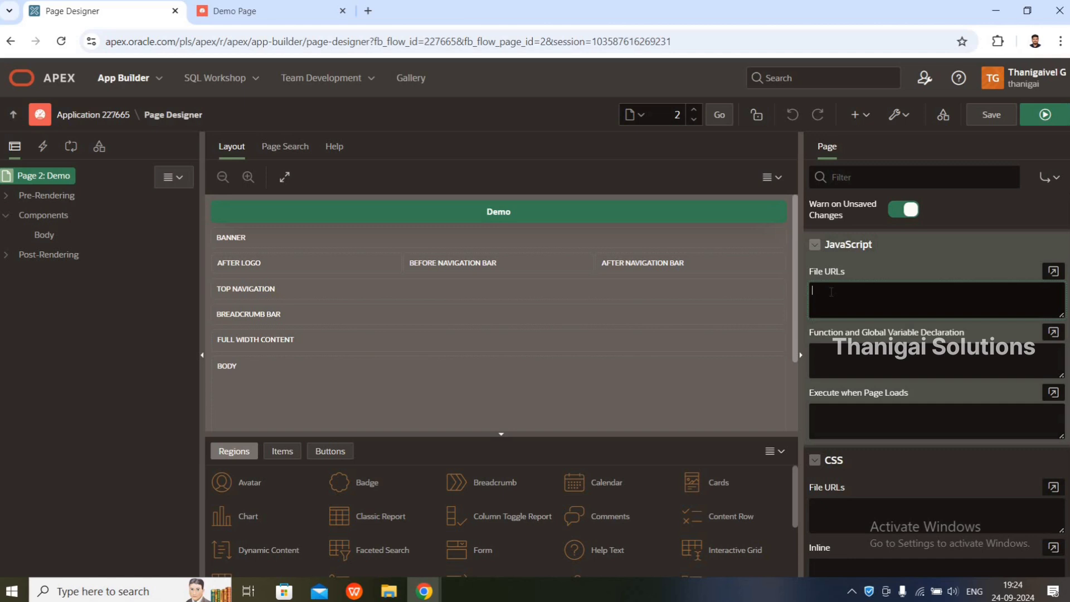
{"action": "left_click", "coordinate": [876, 359]}
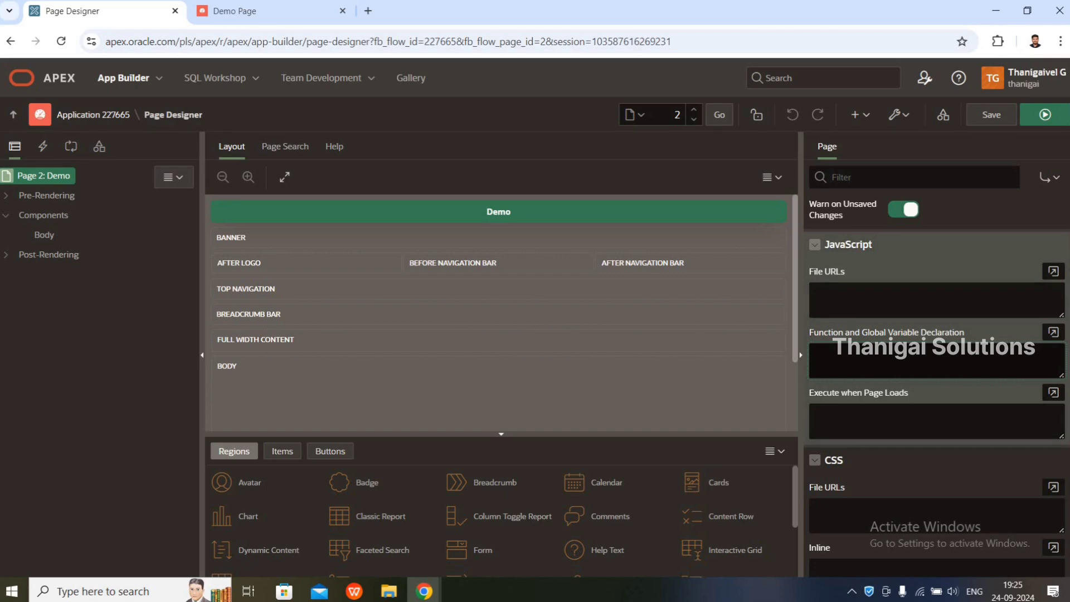
{"action": "scroll", "coordinate": [934, 307], "scroll_direction": "down", "scroll_amount": 1}
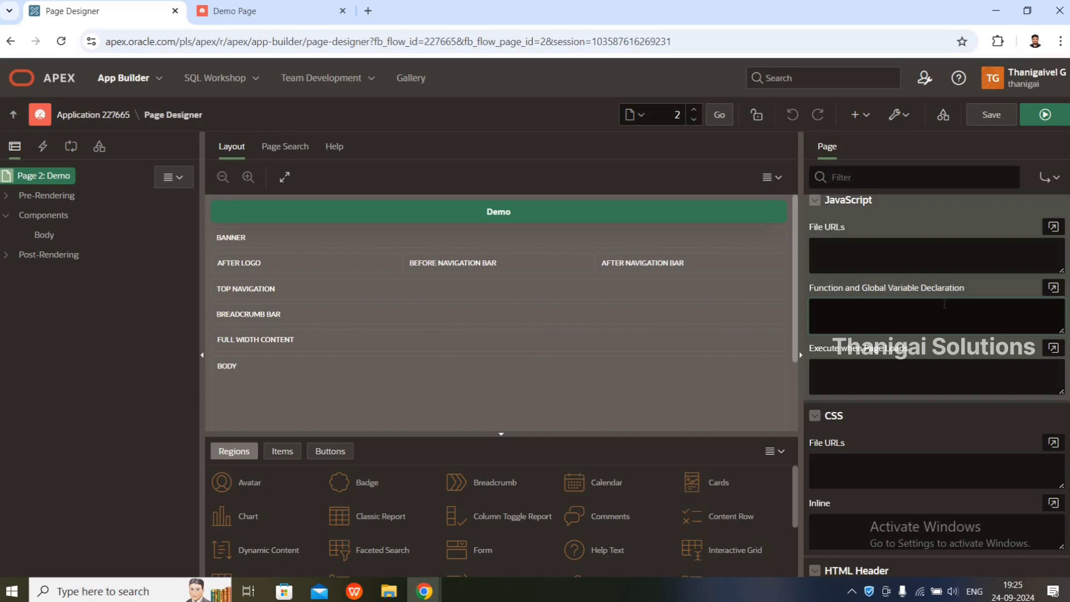
{"action": "left_click", "coordinate": [917, 386]}
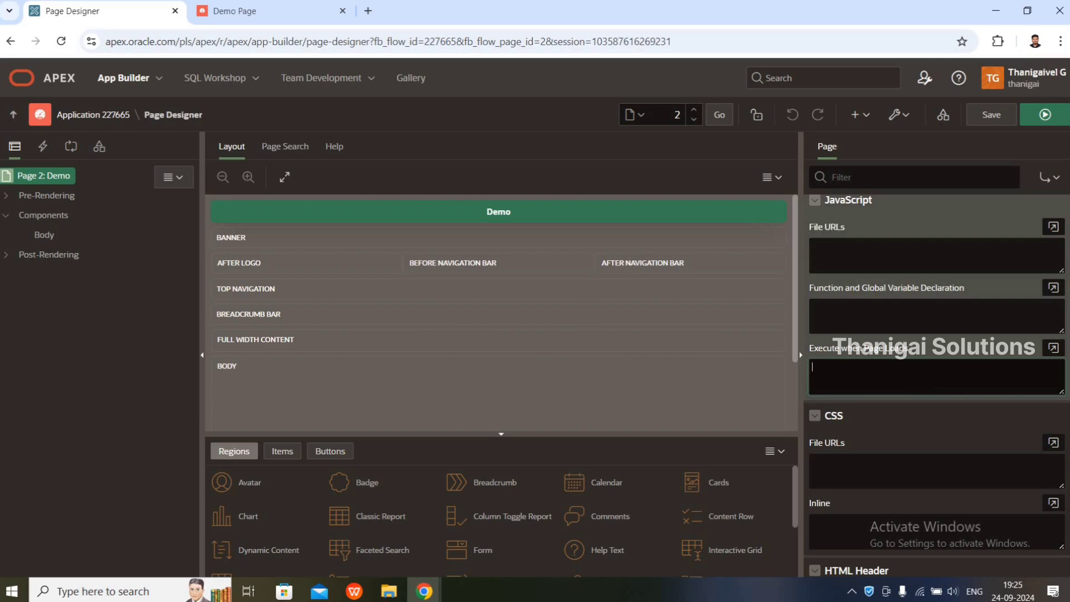
{"action": "scroll", "coordinate": [936, 362], "scroll_direction": "down", "scroll_amount": 3}
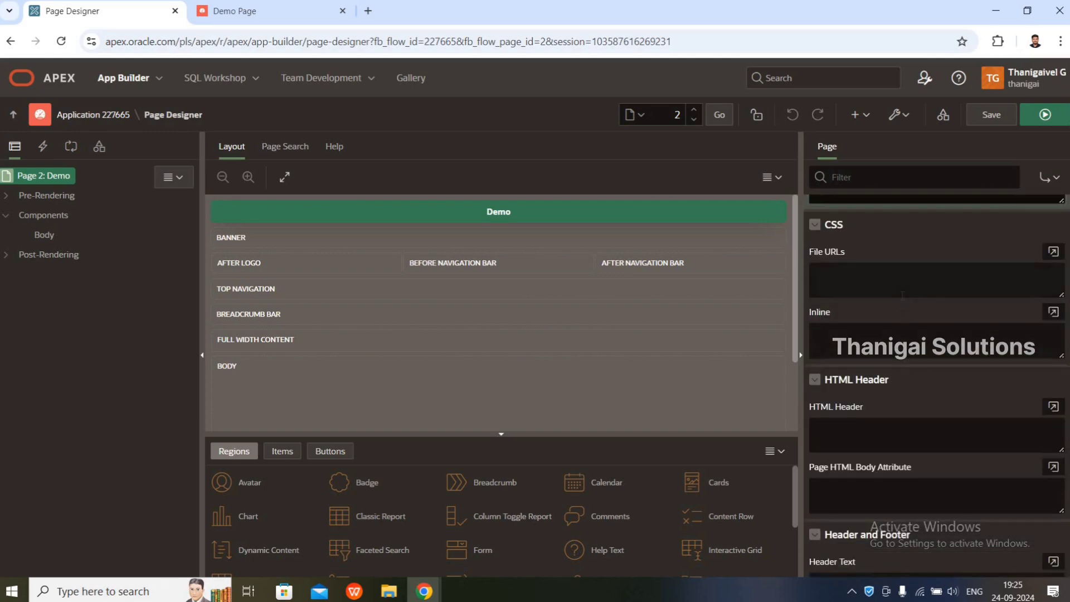
{"action": "left_click", "coordinate": [903, 295]}
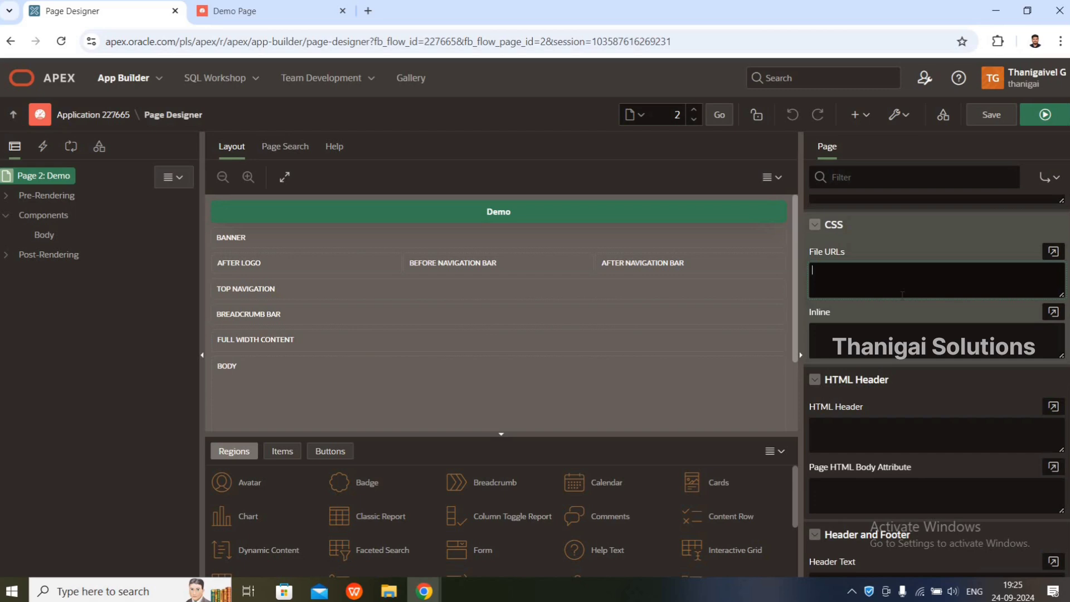
{"action": "left_click", "coordinate": [912, 339]}
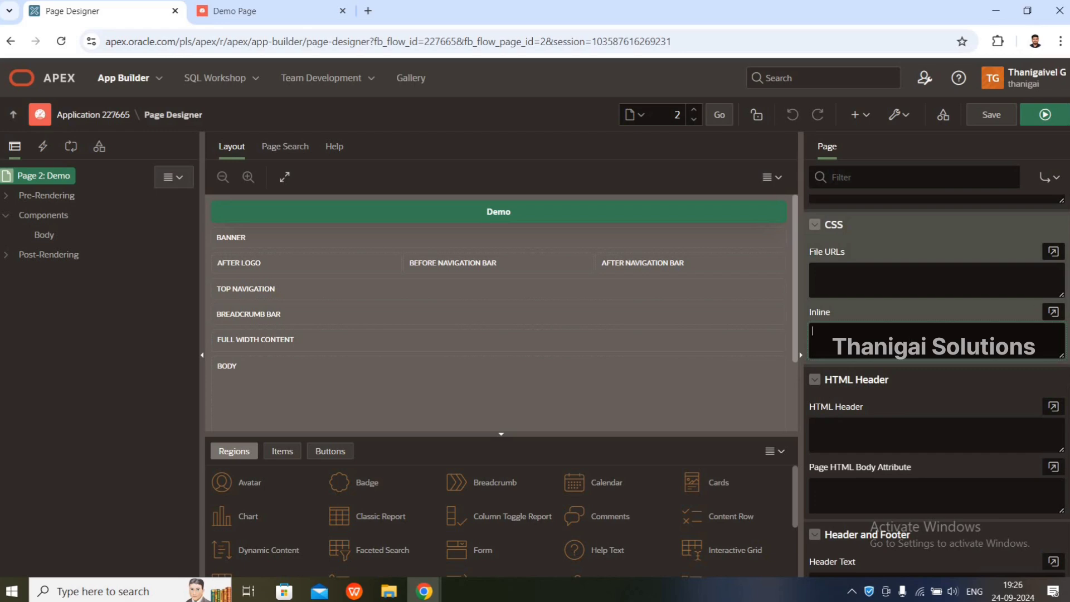
{"action": "key", "text": "alt+Tab"}
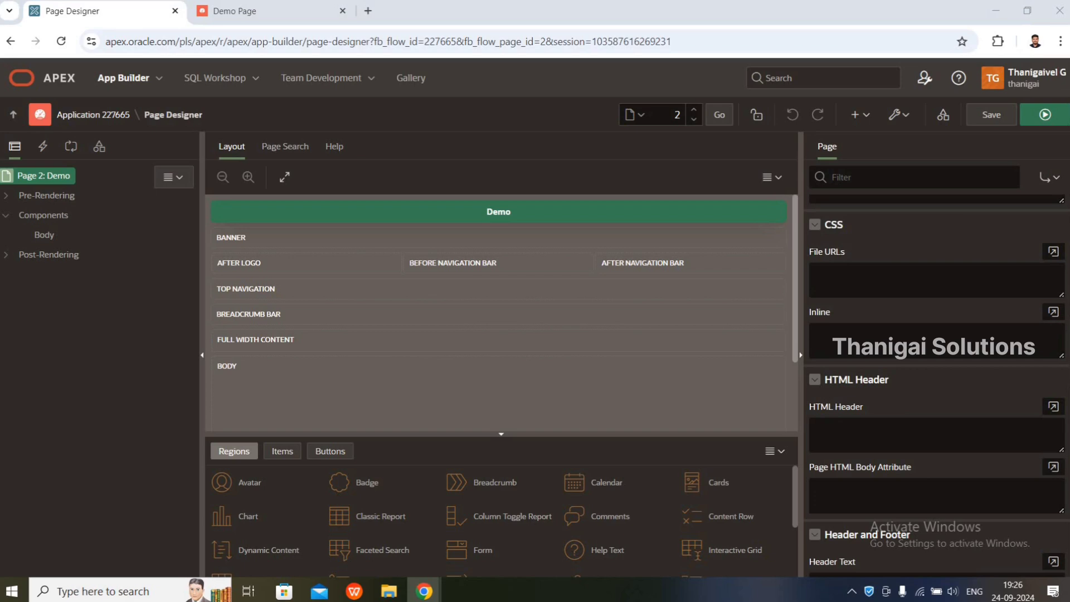
Step: Examine the page's HTML Header, Header and Footer, Read Only and Security properties
{"action": "scroll", "coordinate": [894, 303], "scroll_direction": "down", "scroll_amount": 3}
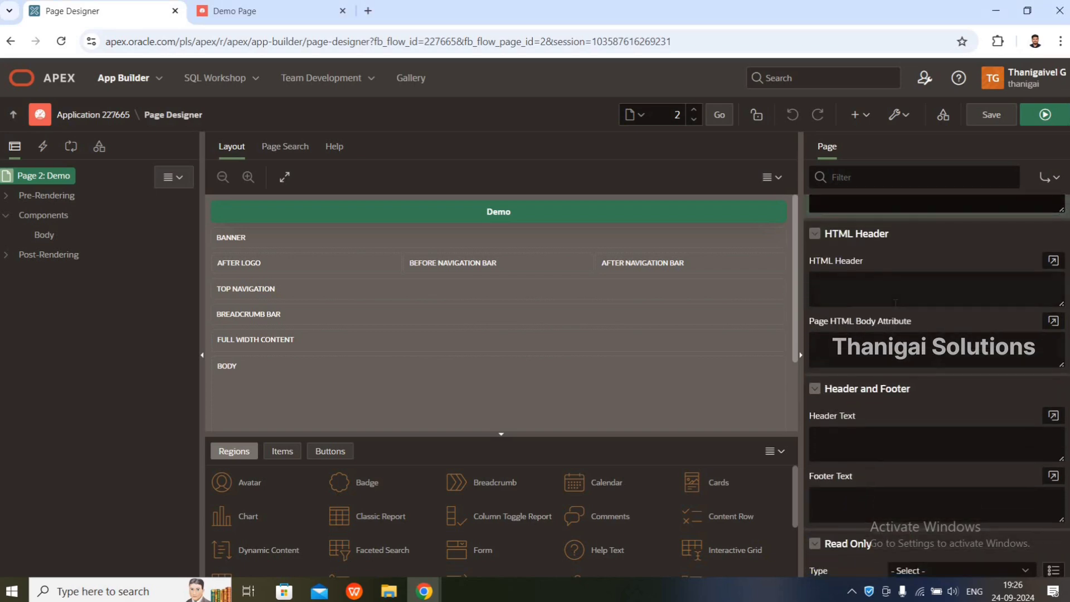
{"action": "left_click", "coordinate": [896, 303]}
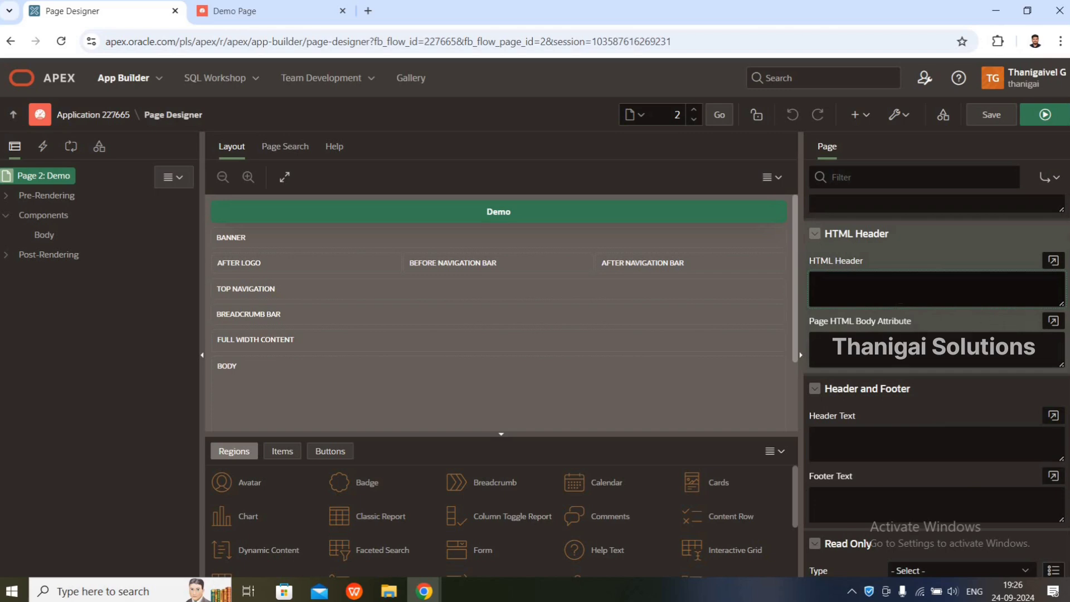
{"action": "key", "text": "alt+Tab"}
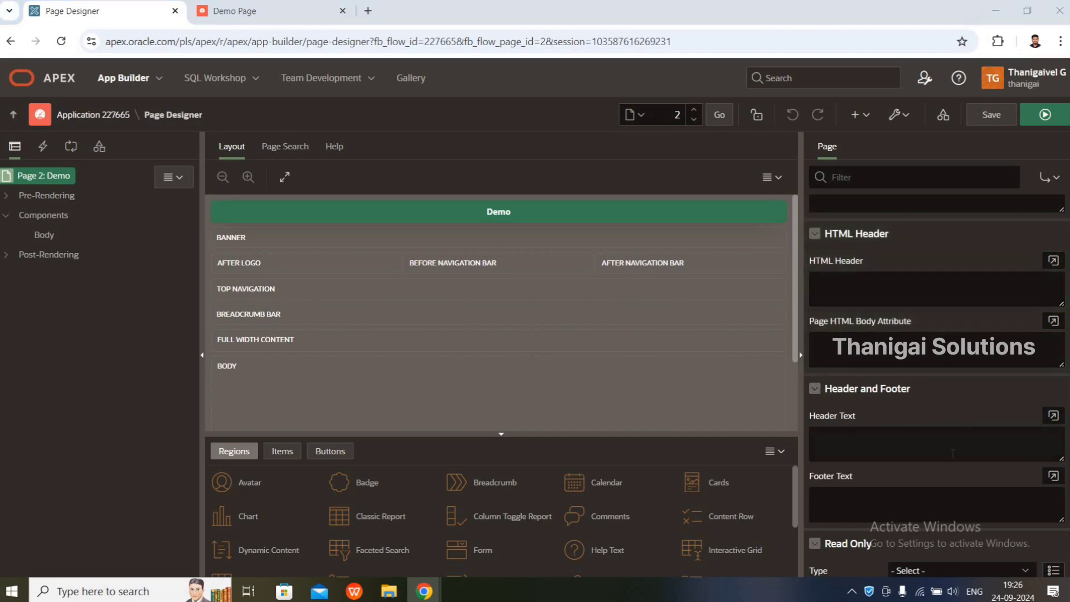
{"action": "left_click", "coordinate": [946, 449]}
{"action": "left_click", "coordinate": [917, 509]}
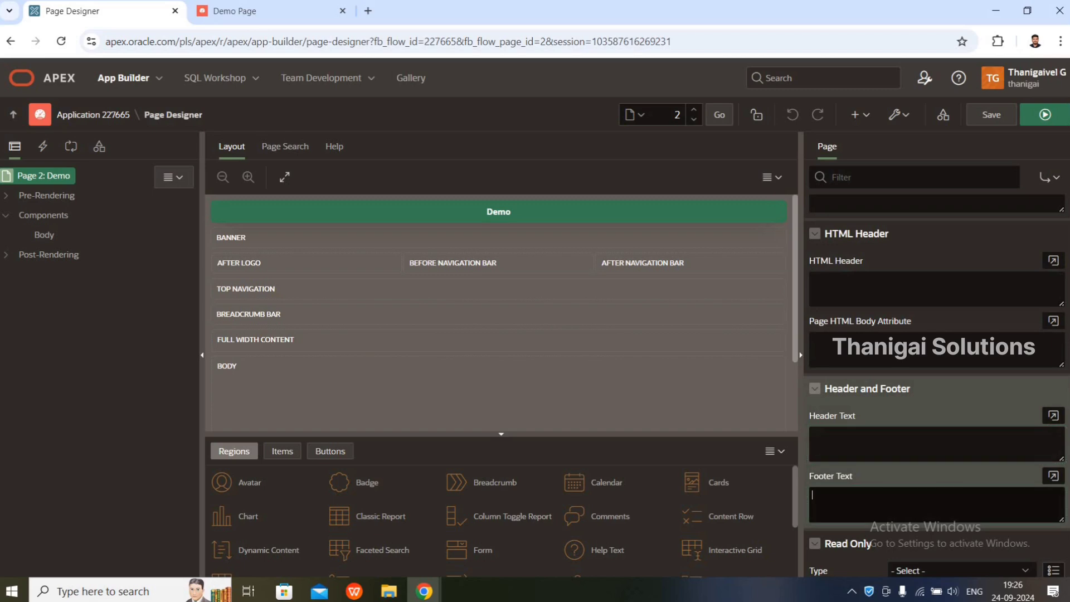
{"action": "key", "text": "alt+Tab"}
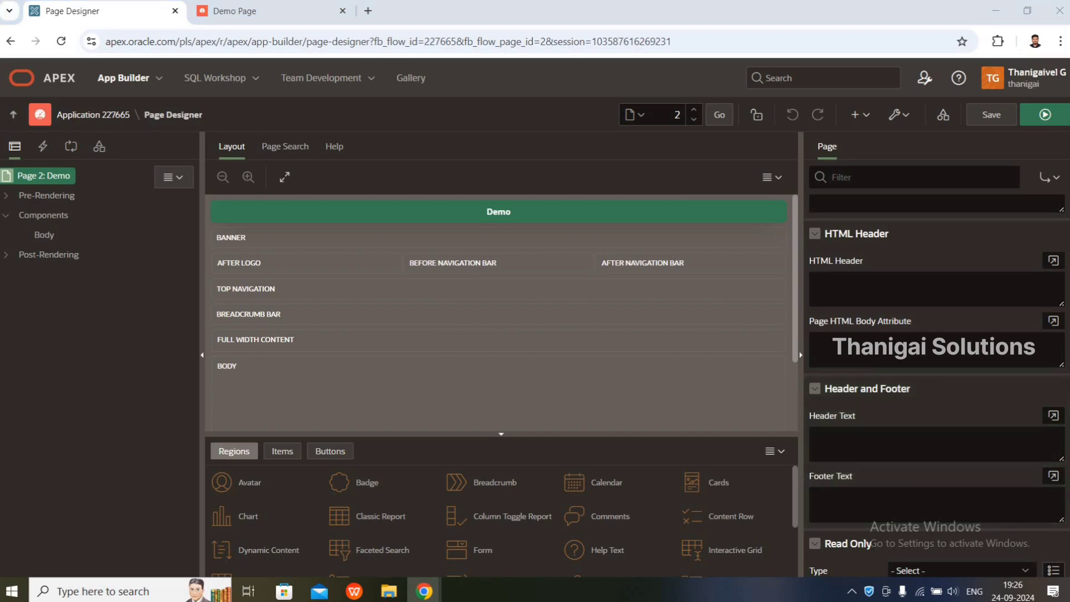
{"action": "key", "text": "alt+Tab"}
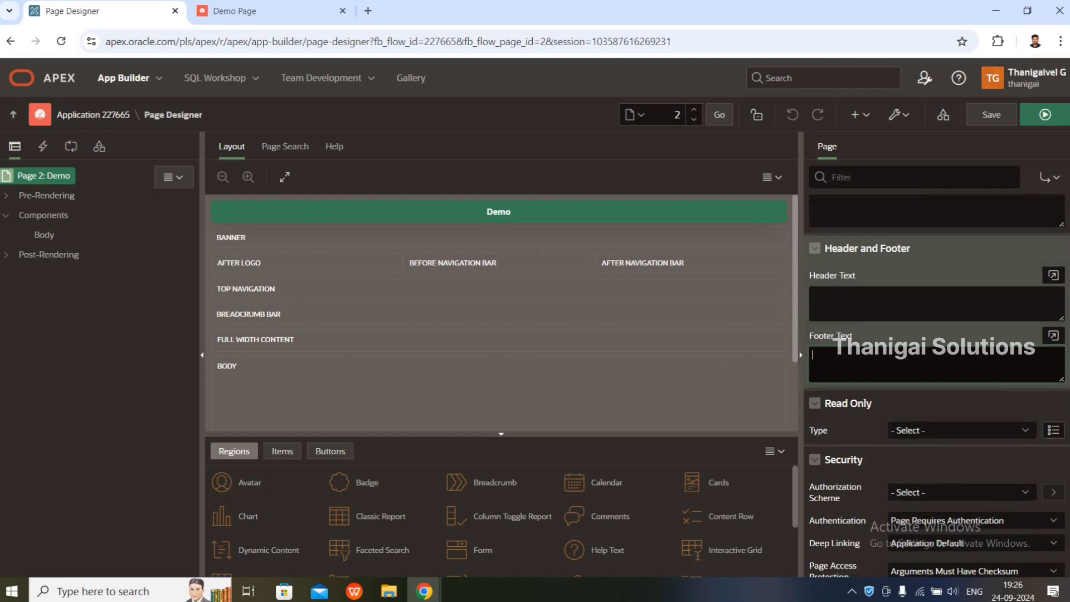
{"action": "scroll", "coordinate": [963, 409], "scroll_direction": "down", "scroll_amount": 3}
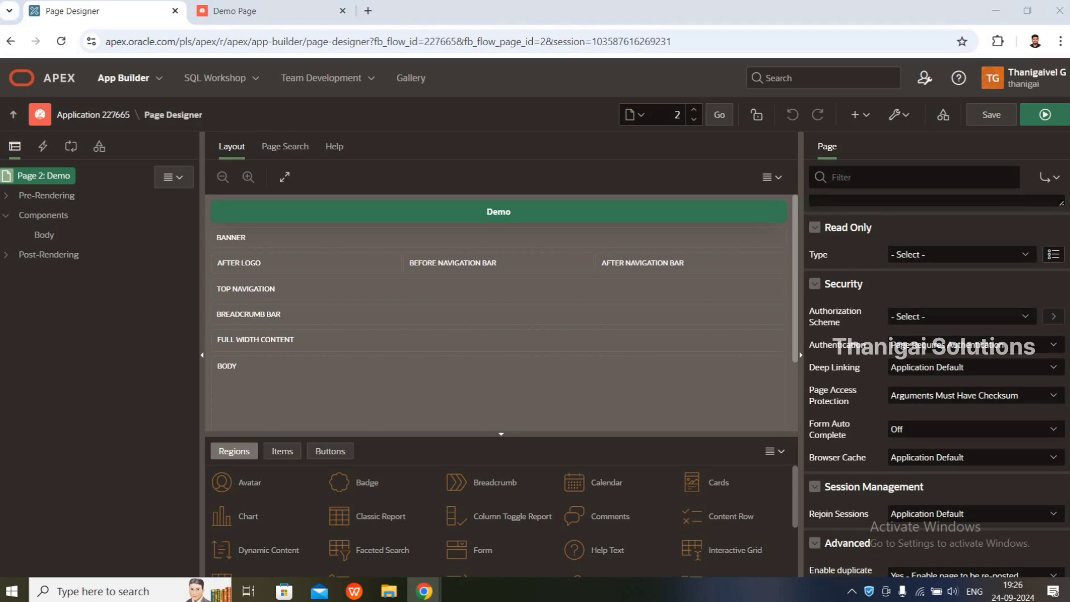
{"action": "scroll", "coordinate": [937, 385], "scroll_direction": "down", "scroll_amount": 5}
{"action": "scroll", "coordinate": [936, 384], "scroll_direction": "up", "scroll_amount": 10}
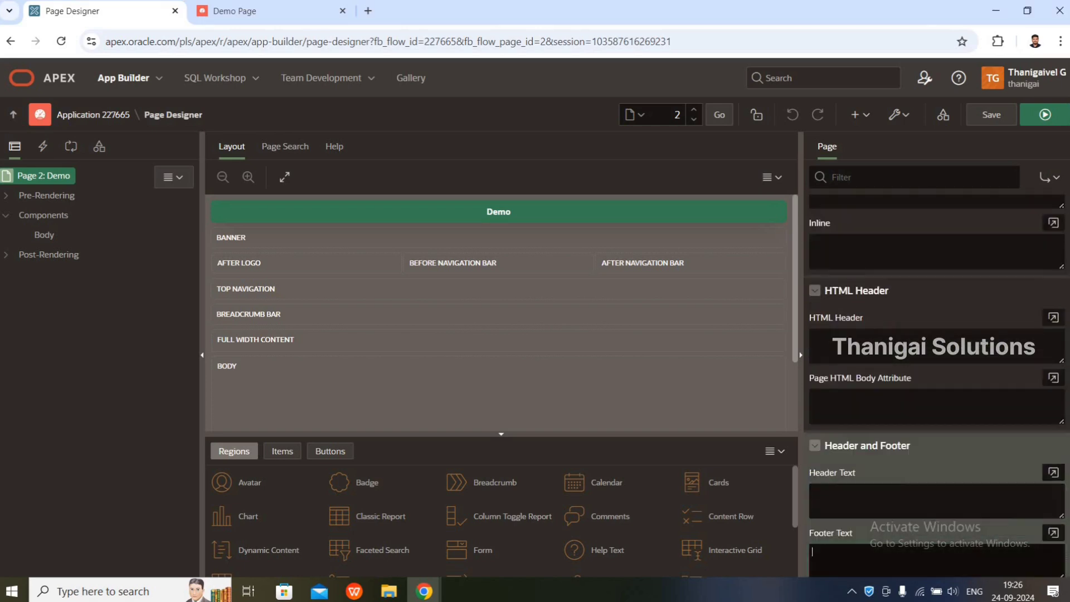
{"action": "scroll", "coordinate": [936, 385], "scroll_direction": "up", "scroll_amount": 10}
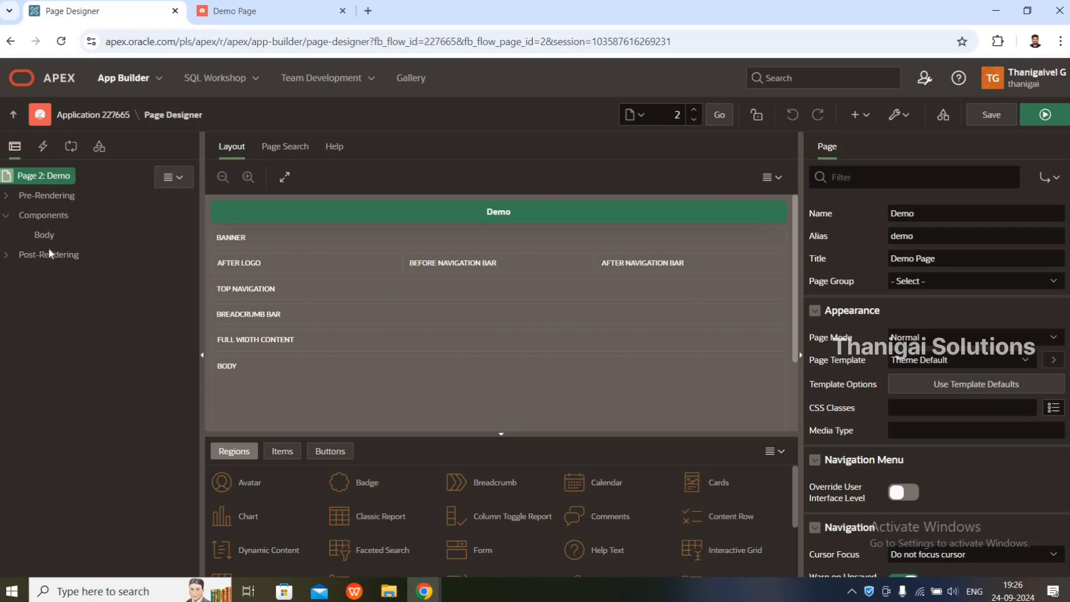
Step: Expand the Pre-Rendering node of the Demo page to examine its child nodes
{"action": "left_click", "coordinate": [7, 196]}
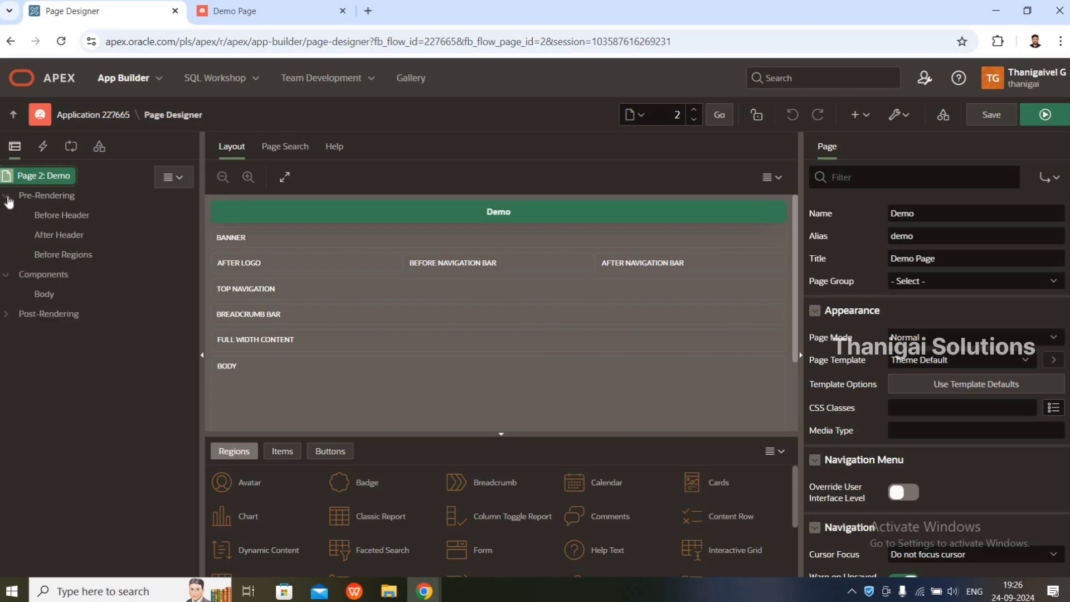
{"action": "double_click", "coordinate": [46, 195]}
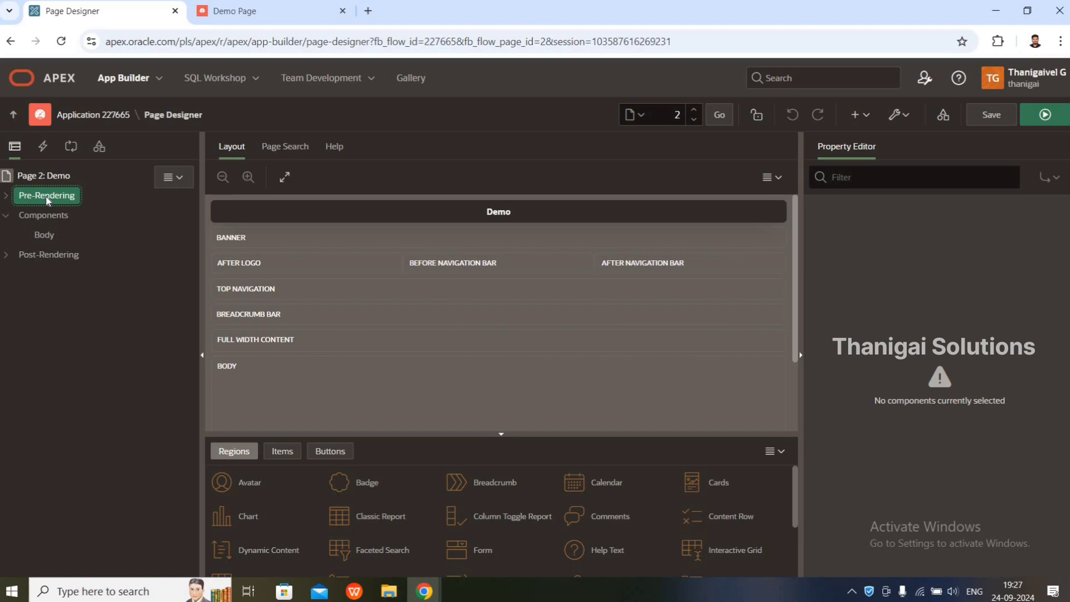
{"action": "left_click", "coordinate": [6, 196]}
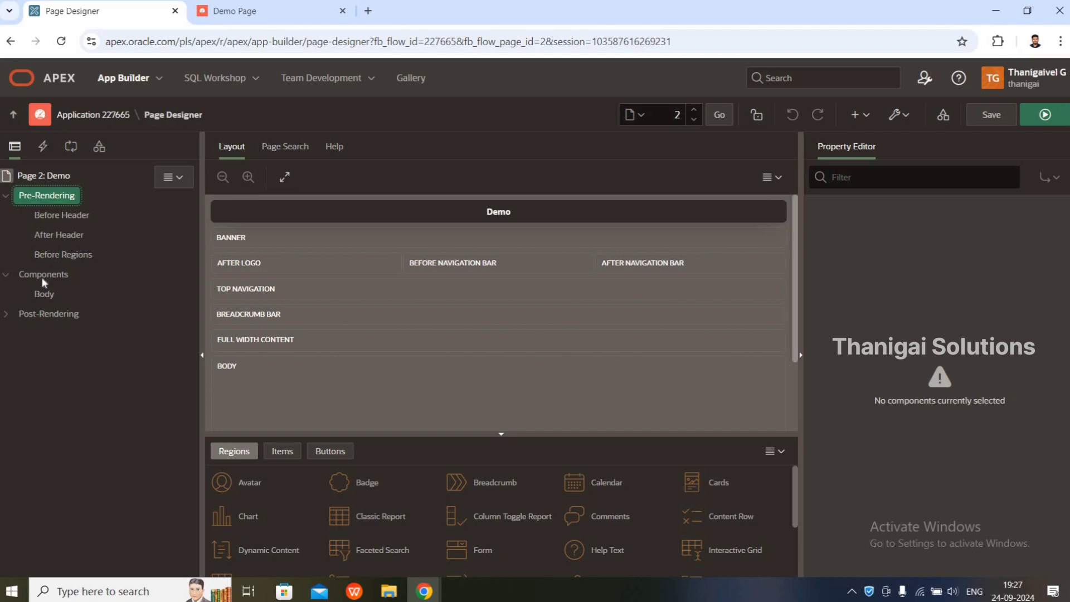
Step: Create a new region under the Demo page's Body and run the page to preview it
{"action": "left_click", "coordinate": [45, 294]}
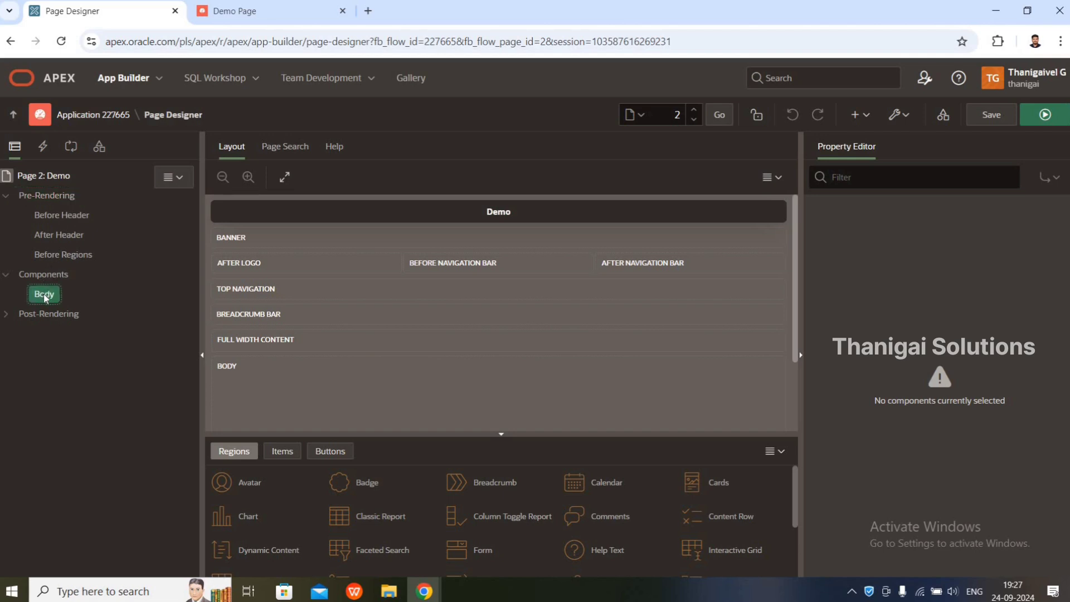
{"action": "right_click", "coordinate": [45, 294]}
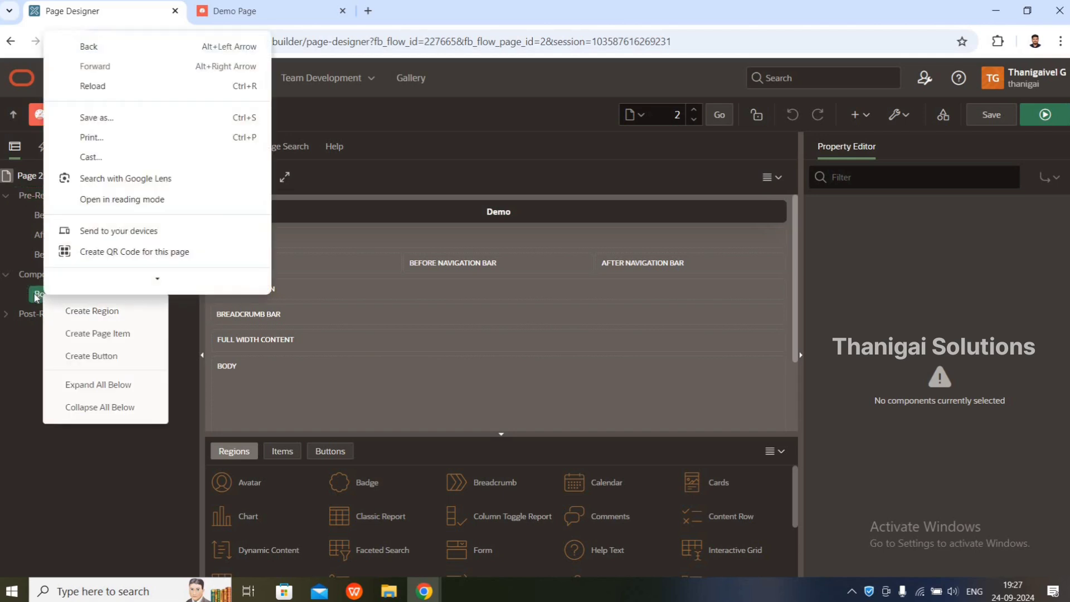
{"action": "left_click", "coordinate": [35, 296]}
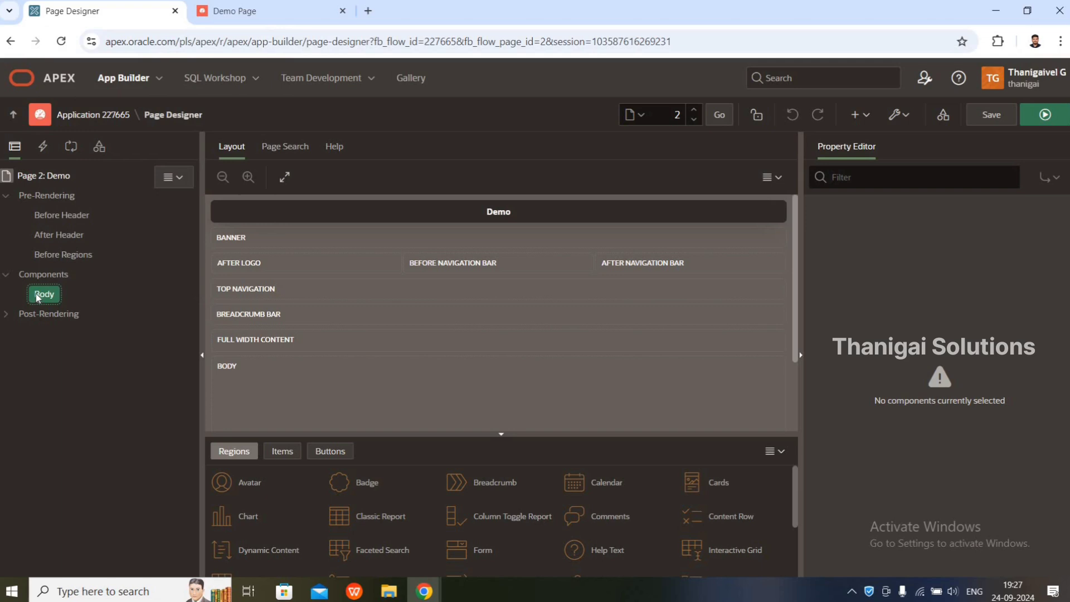
{"action": "right_click", "coordinate": [37, 297]}
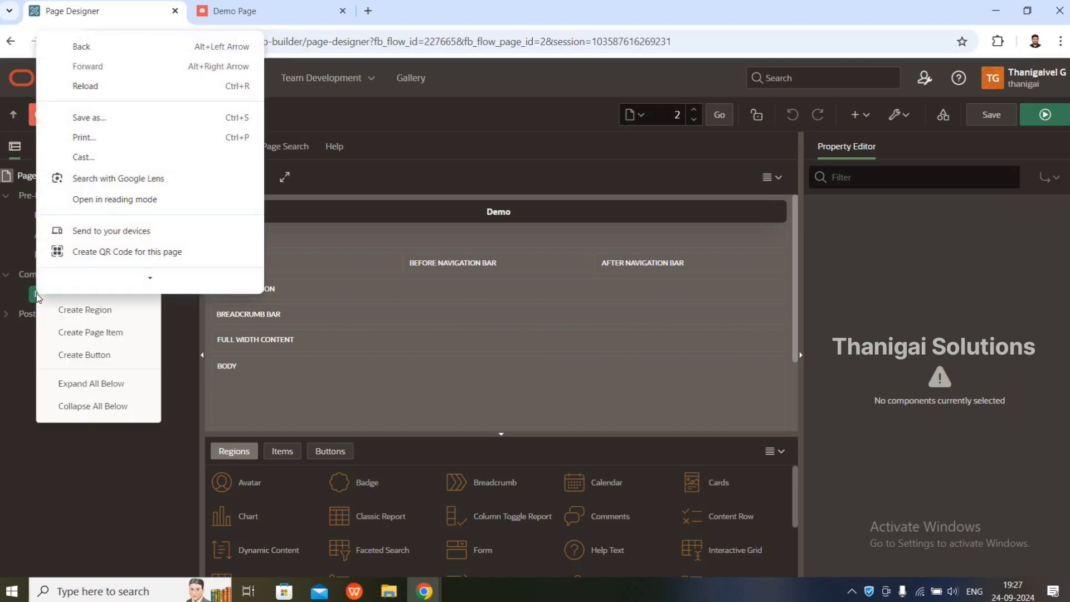
{"action": "key", "text": "Escape"}
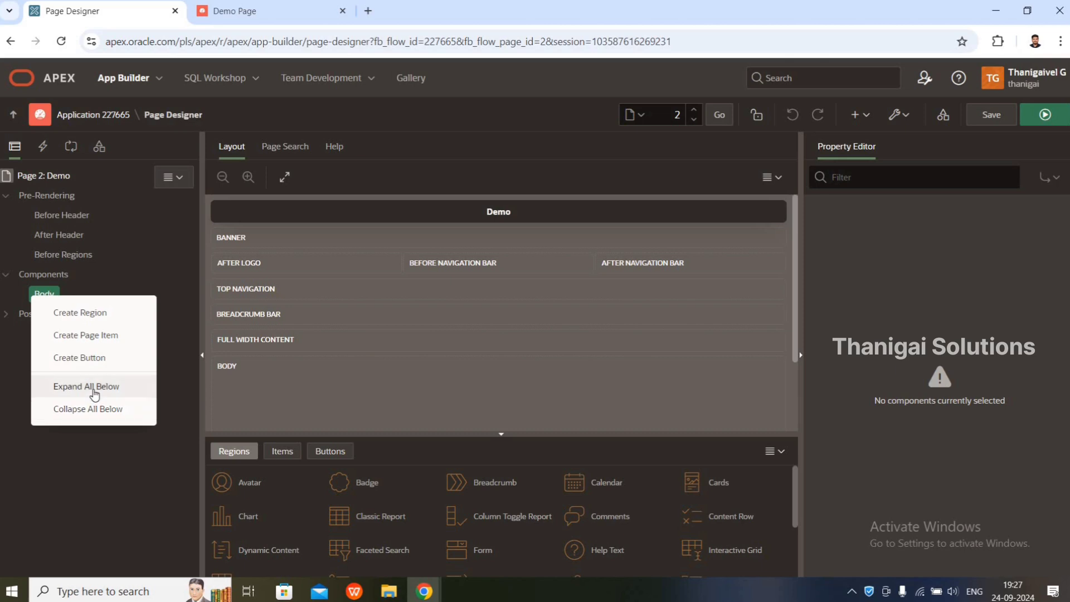
{"action": "left_click", "coordinate": [93, 324]}
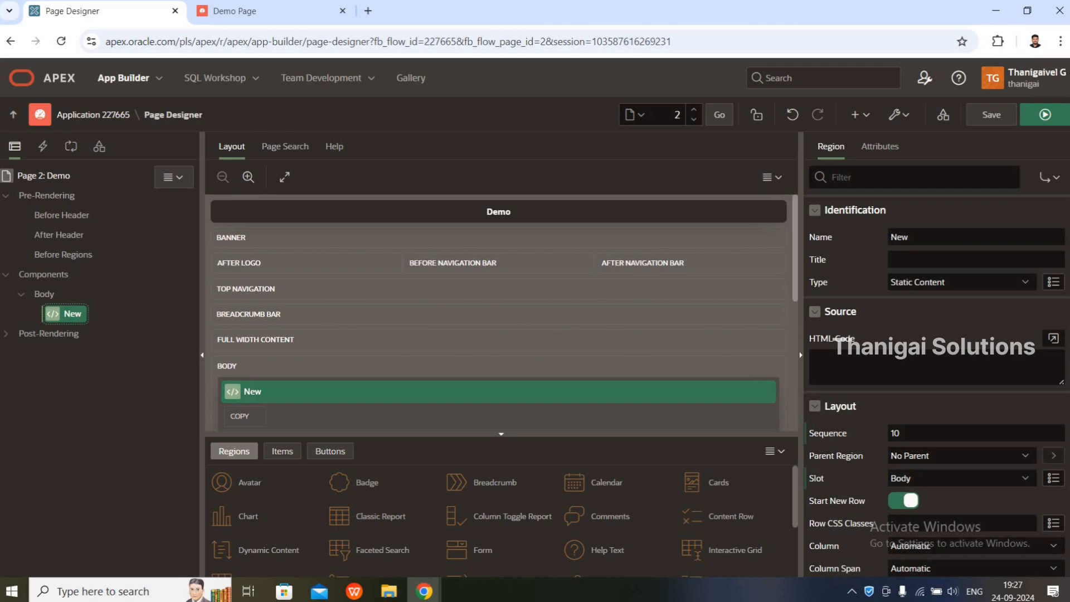
{"action": "left_click", "coordinate": [1046, 115]}
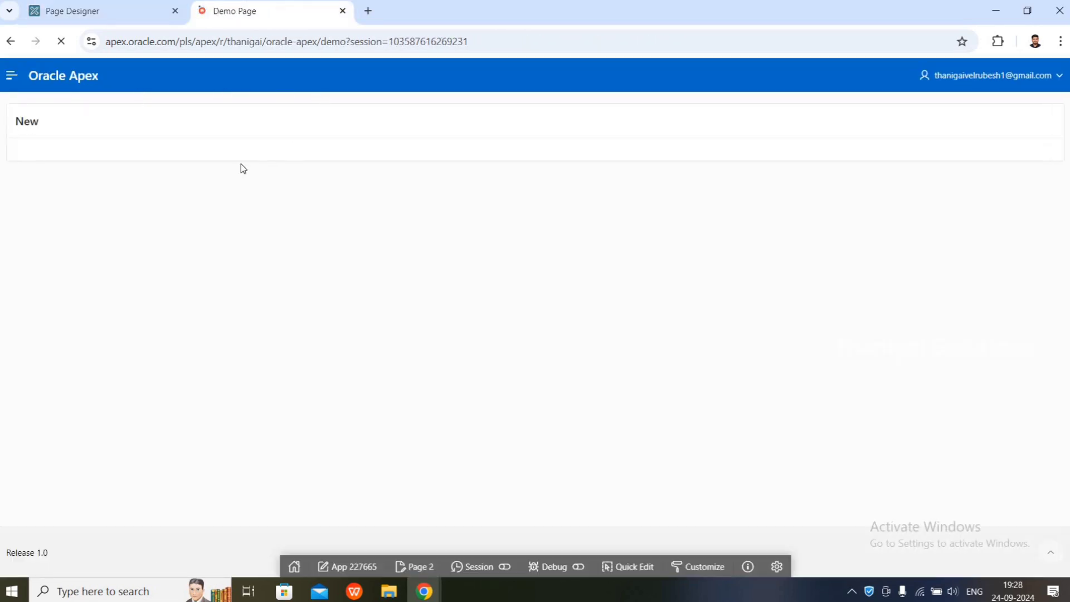
Step: Return to Page Designer, create a page item under Body and look through its Type options, keeping Text Field
{"action": "left_click", "coordinate": [135, 18]}
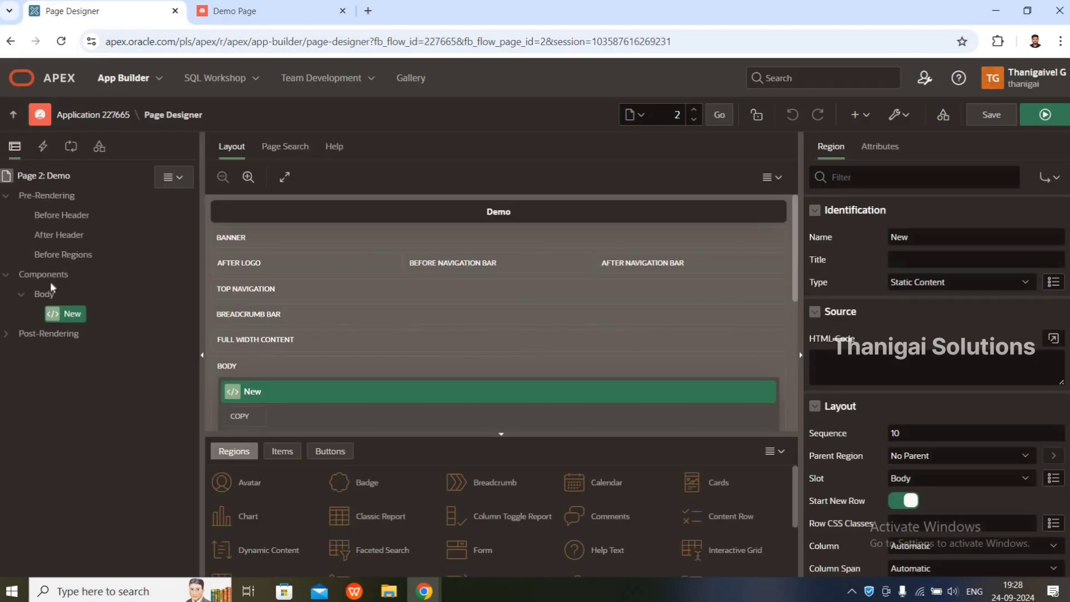
{"action": "right_click", "coordinate": [47, 299]}
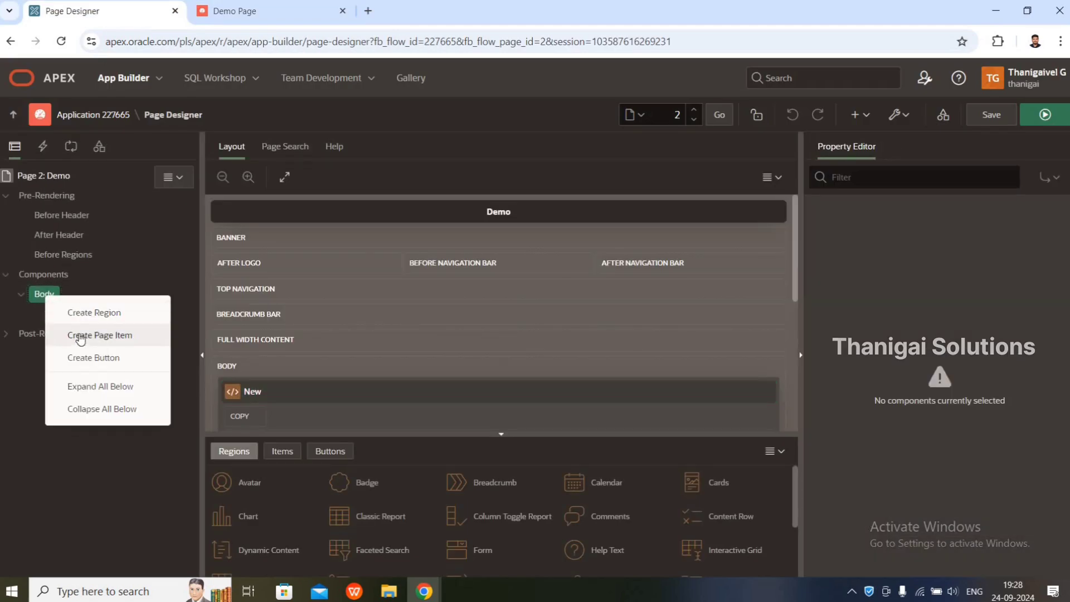
{"action": "left_click", "coordinate": [81, 335]}
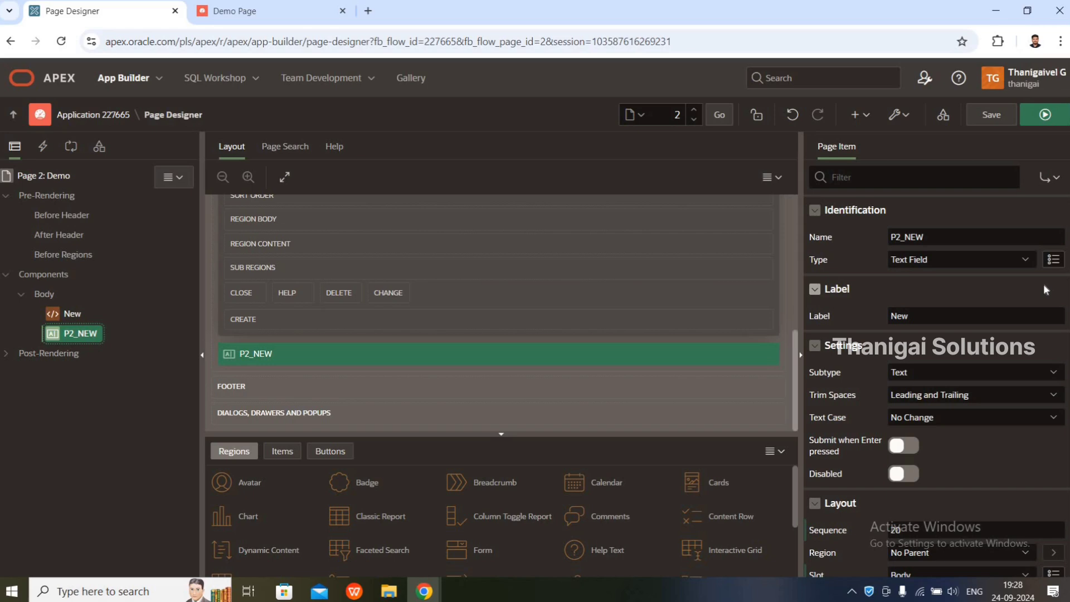
{"action": "left_click", "coordinate": [981, 257]}
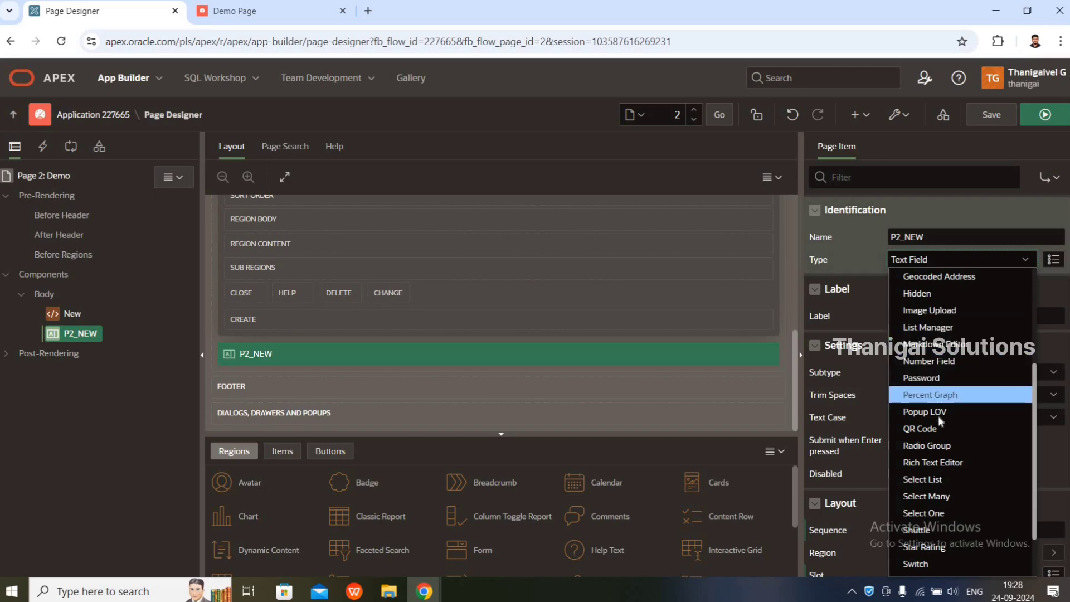
{"action": "left_click", "coordinate": [971, 257]}
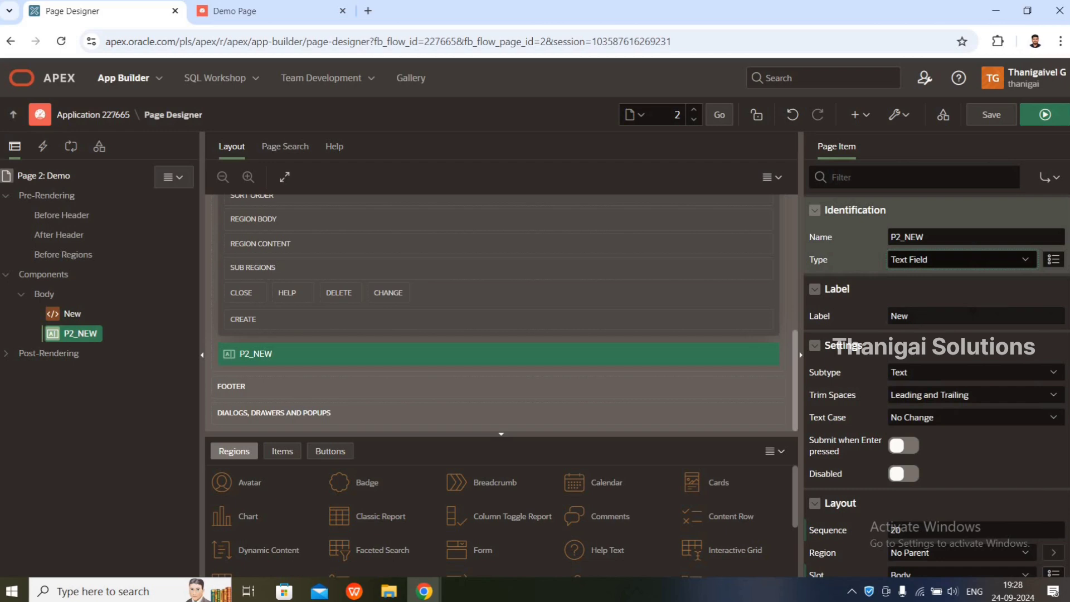
Step: Set the new page item's label to Employee Number and run the page
{"action": "left_click", "coordinate": [866, 322]}
{"action": "key", "text": "BackSpace"}
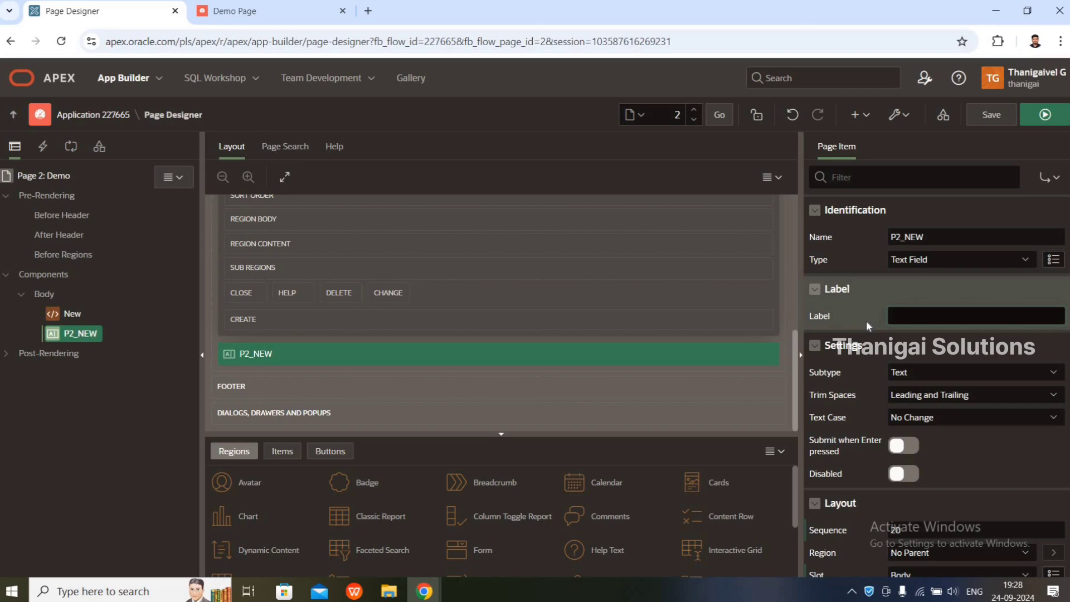
{"action": "type", "text": "Employee nUMB"}
{"action": "key", "text": "BackSpace"}
{"action": "key", "text": "BackSpace"}
{"action": "key", "text": "BackSpace"}
{"action": "key", "text": "BackSpace"}
{"action": "type", "text": "Number"}
{"action": "left_click", "coordinate": [1042, 117]}
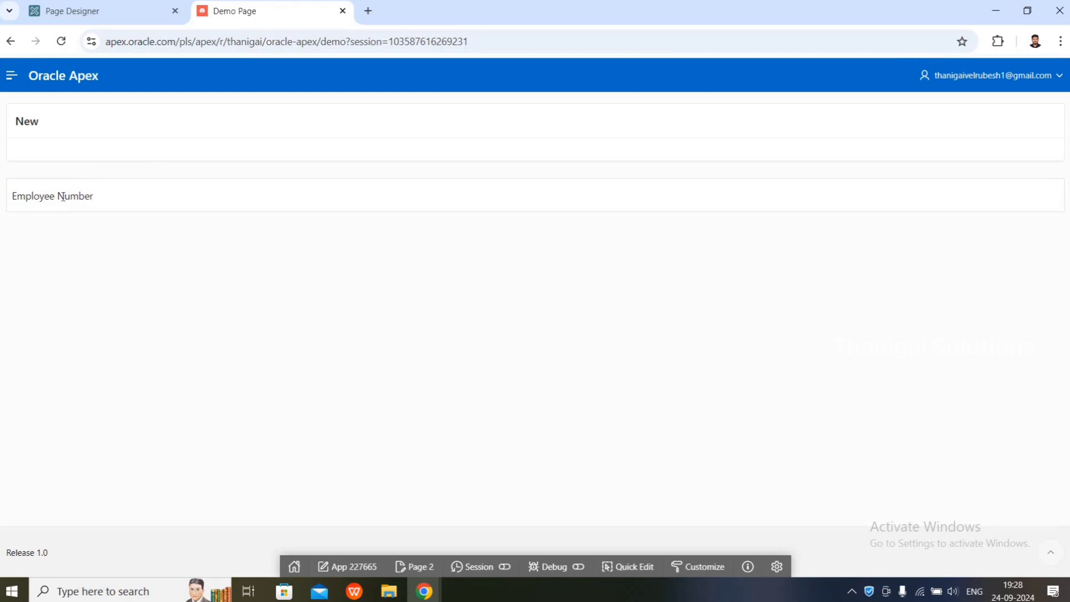
Step: Test the Employee Number field on the running page by entering sample text and clearing it
{"action": "left_click", "coordinate": [63, 197]}
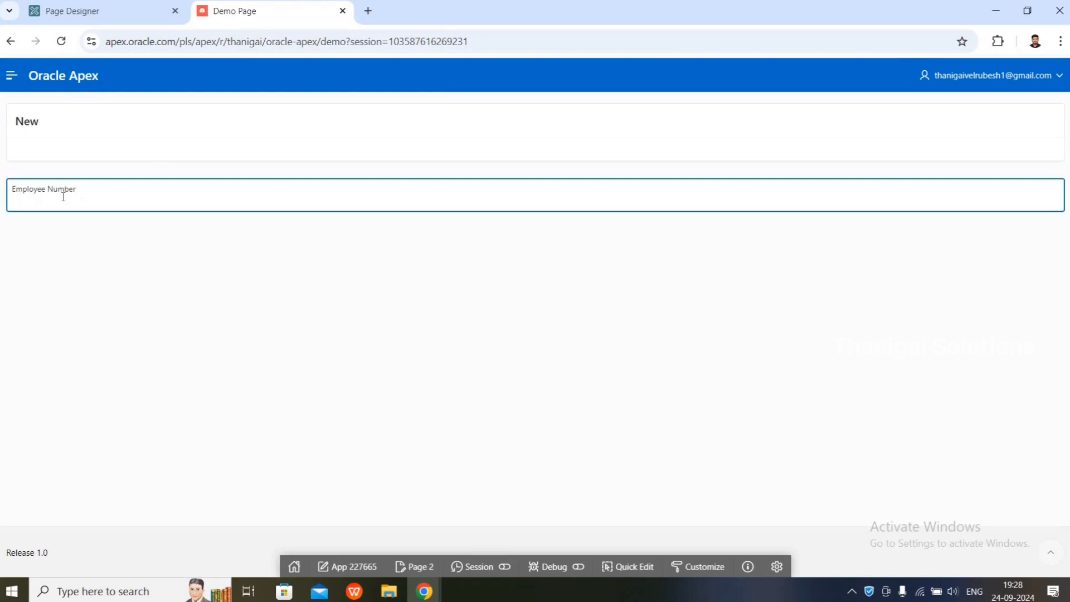
{"action": "type", "text": "asdlfjalksdjfkalsj"}
{"action": "key", "text": "BackSpace"}
{"action": "key", "text": "BackSpace"}
{"action": "key", "text": "BackSpace"}
{"action": "key", "text": "BackSpace"}
{"action": "key", "text": "BackSpace"}
{"action": "key", "text": "BackSpace"}
{"action": "key", "text": "BackSpace"}
{"action": "key", "text": "BackSpace"}
{"action": "key", "text": "BackSpace"}
{"action": "key", "text": "BackSpace"}
{"action": "key", "text": "BackSpace"}
{"action": "key", "text": "BackSpace"}
{"action": "key", "text": "BackSpace"}
{"action": "key", "text": "BackSpace"}
{"action": "key", "text": "BackSpace"}
{"action": "key", "text": "BackSpace"}
{"action": "key", "text": "BackSpace"}
{"action": "key", "text": "BackSpace"}
Step: Rename the Employee Number page item to P2_EMPLOYEE in Page Designer
{"action": "left_click", "coordinate": [110, 13]}
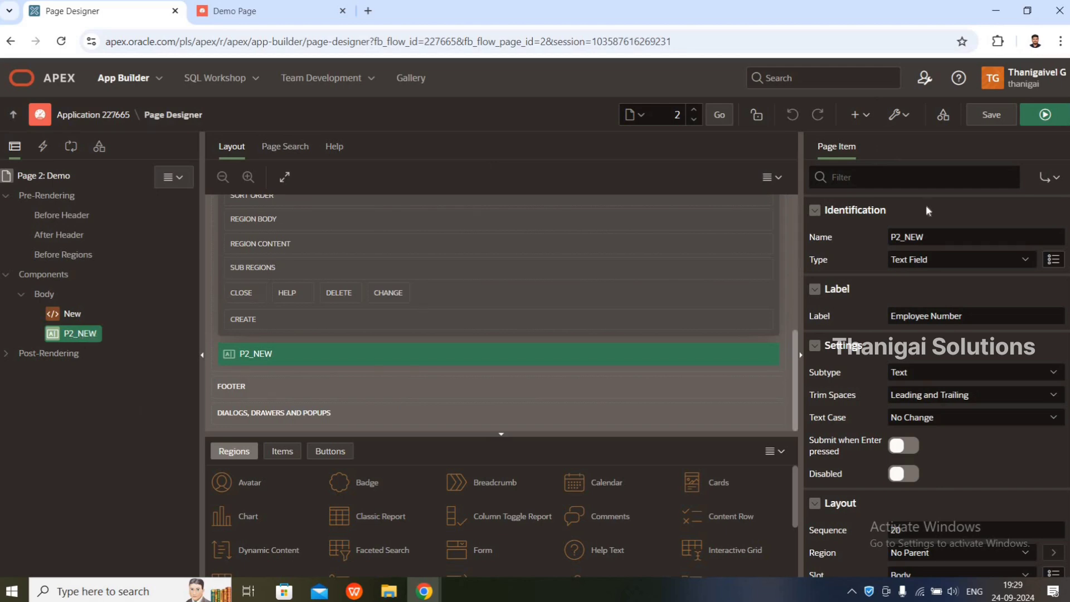
{"action": "left_click_drag", "start_coordinate": [905, 238], "coordinate": [940, 237]}
{"action": "type", "text": "E"}
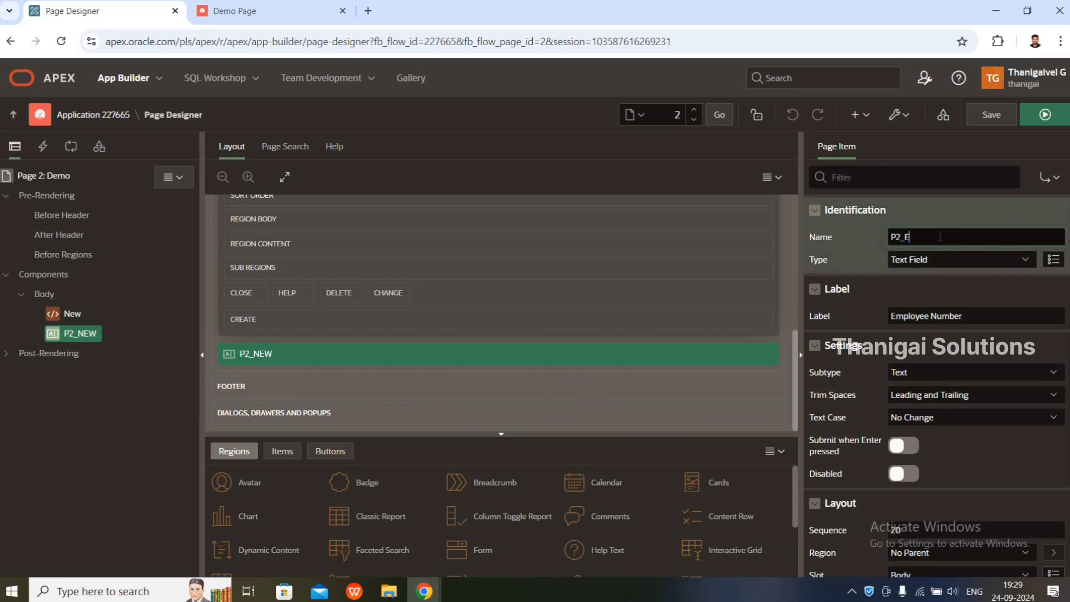
{"action": "type", "text": "MPLOYEE"}
{"action": "left_click", "coordinate": [83, 335]}
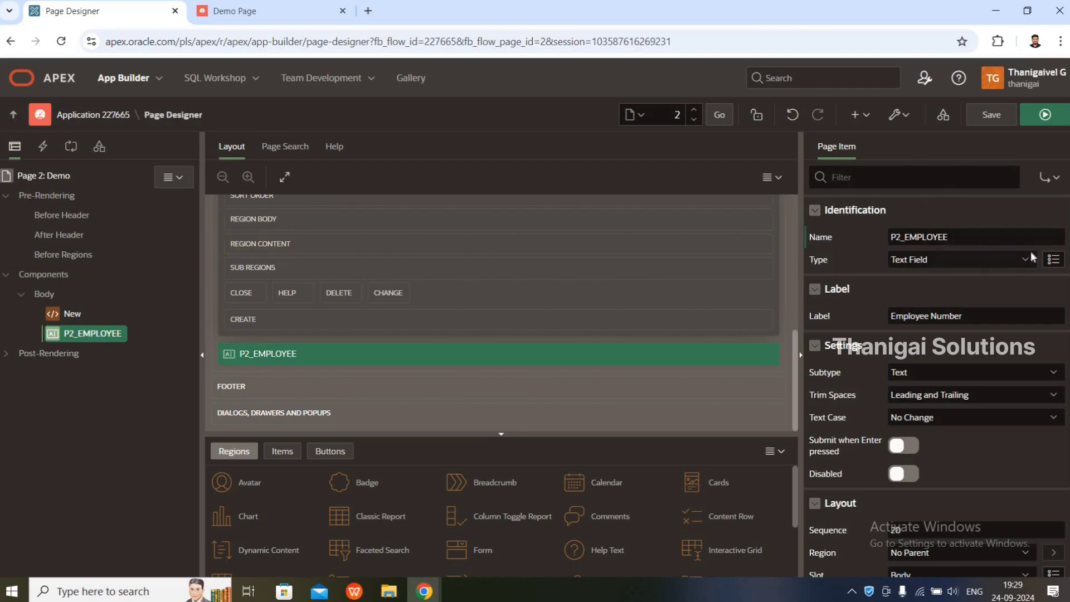
Step: Examine the Settings properties of P2_EMPLOYEE, including the Subtype and Text Case options
{"action": "scroll", "coordinate": [950, 224], "scroll_direction": "down", "scroll_amount": 1}
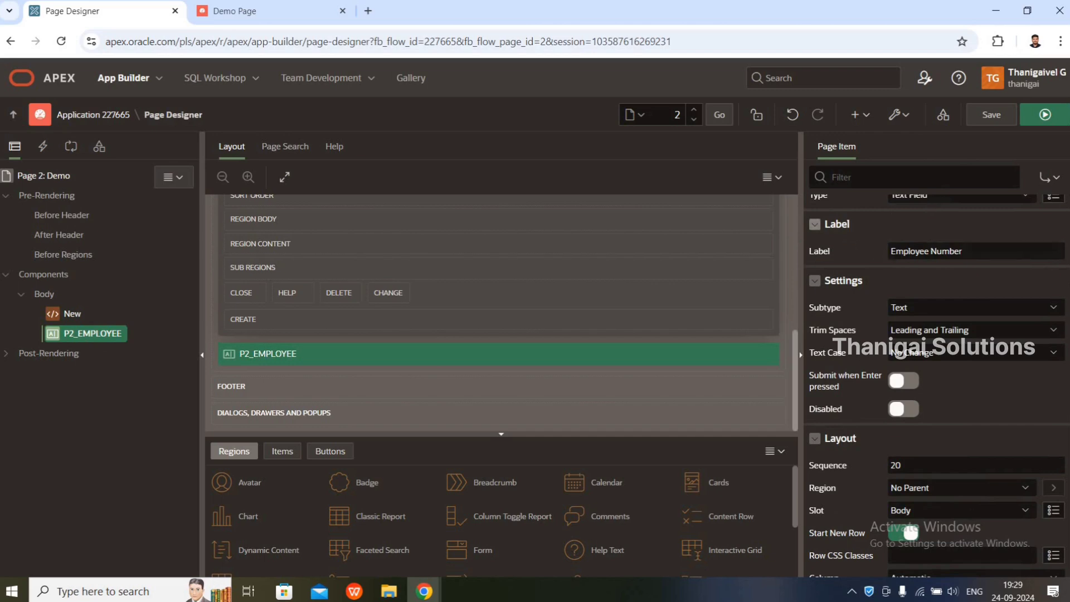
{"action": "scroll", "coordinate": [1012, 249], "scroll_direction": "down", "scroll_amount": 2}
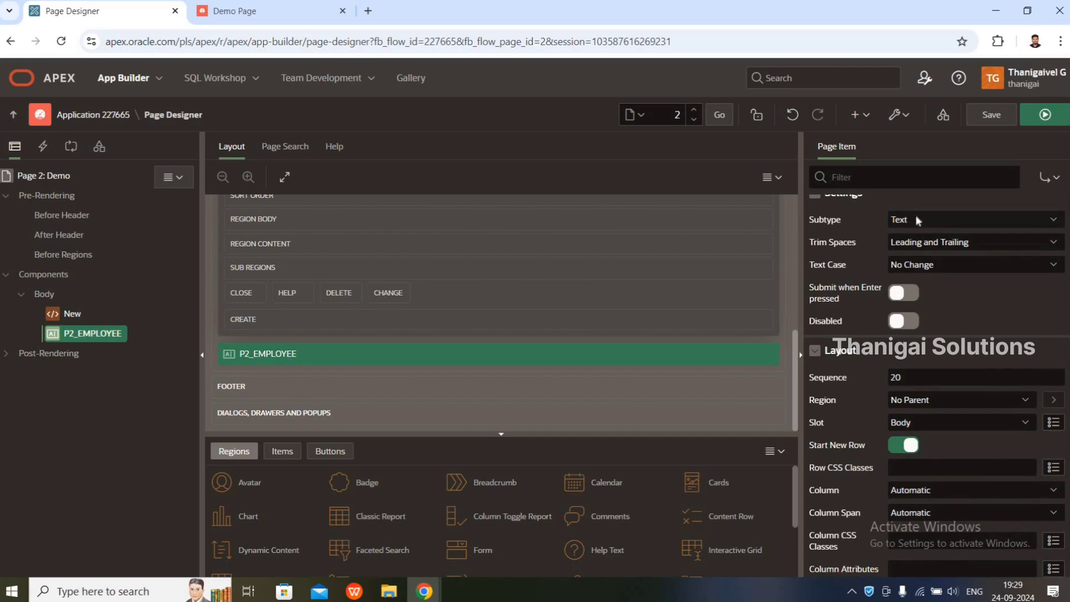
{"action": "scroll", "coordinate": [925, 252], "scroll_direction": "up", "scroll_amount": 3}
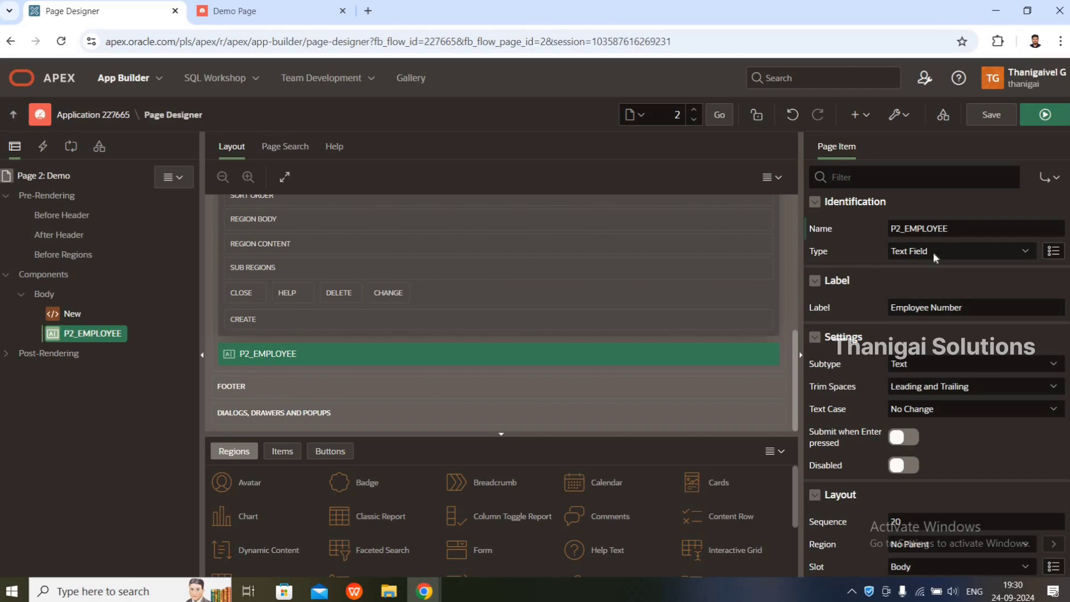
{"action": "left_click", "coordinate": [951, 362]}
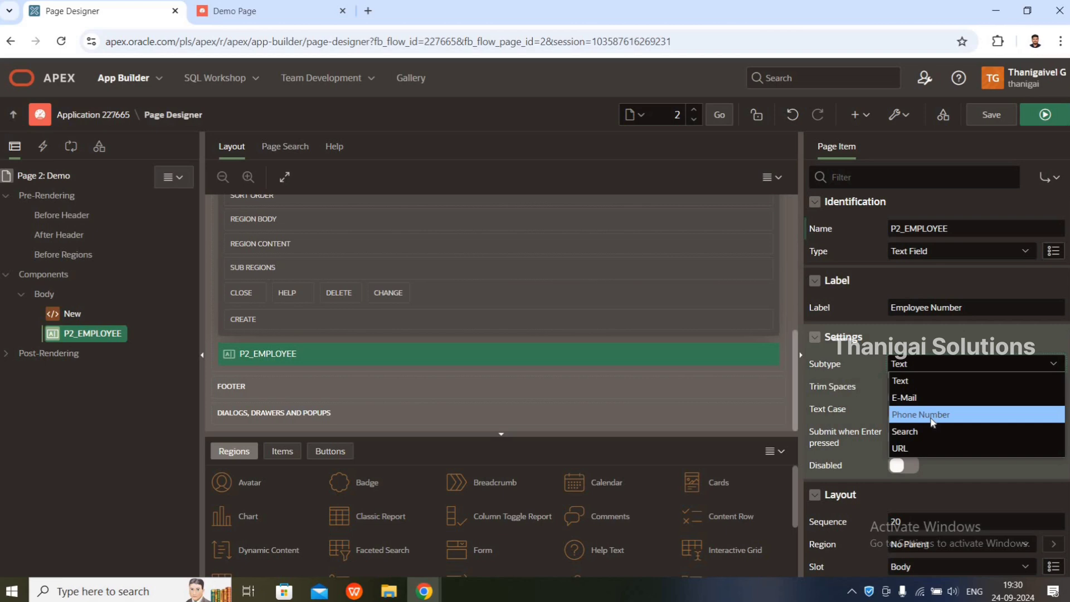
{"action": "left_click", "coordinate": [935, 376]}
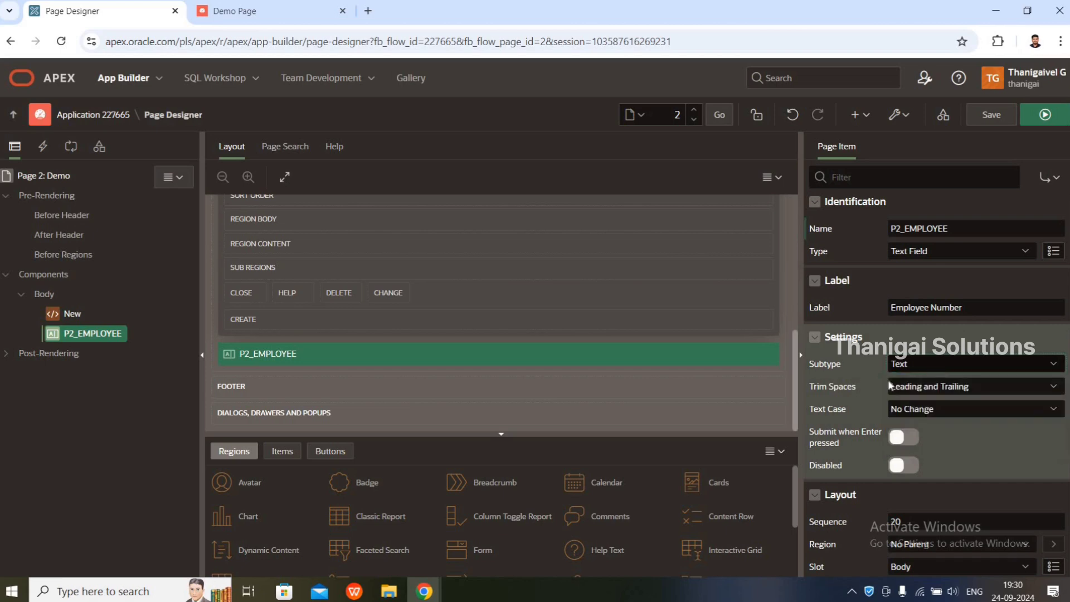
{"action": "left_click", "coordinate": [929, 412]}
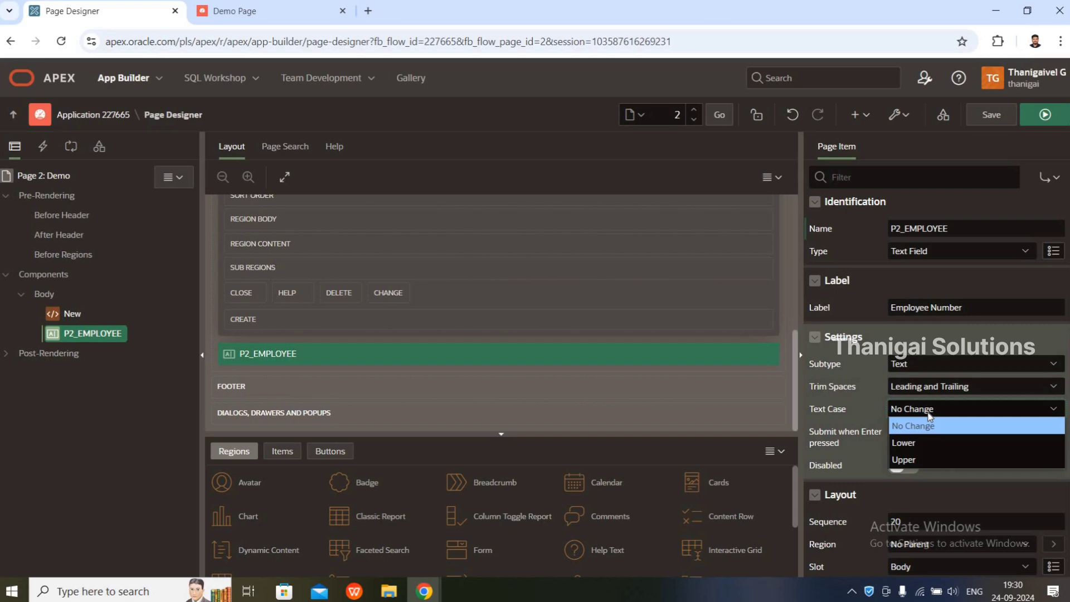
{"action": "left_click", "coordinate": [931, 413]}
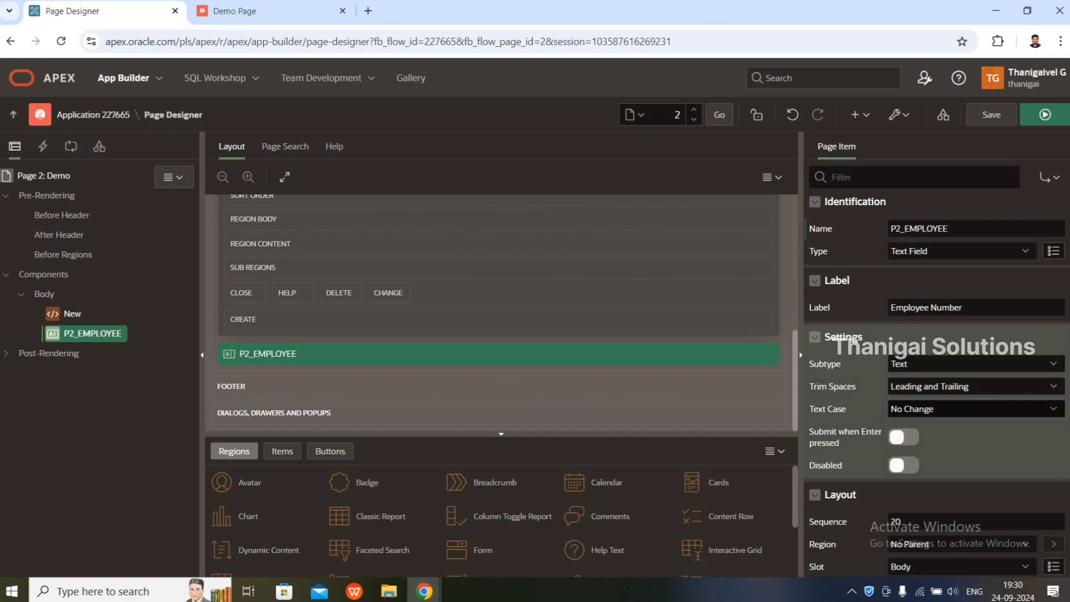
Step: Examine the Layout properties of P2_EMPLOYEE, including the Region options, and its Appearance properties
{"action": "scroll", "coordinate": [937, 385], "scroll_direction": "down", "scroll_amount": 5}
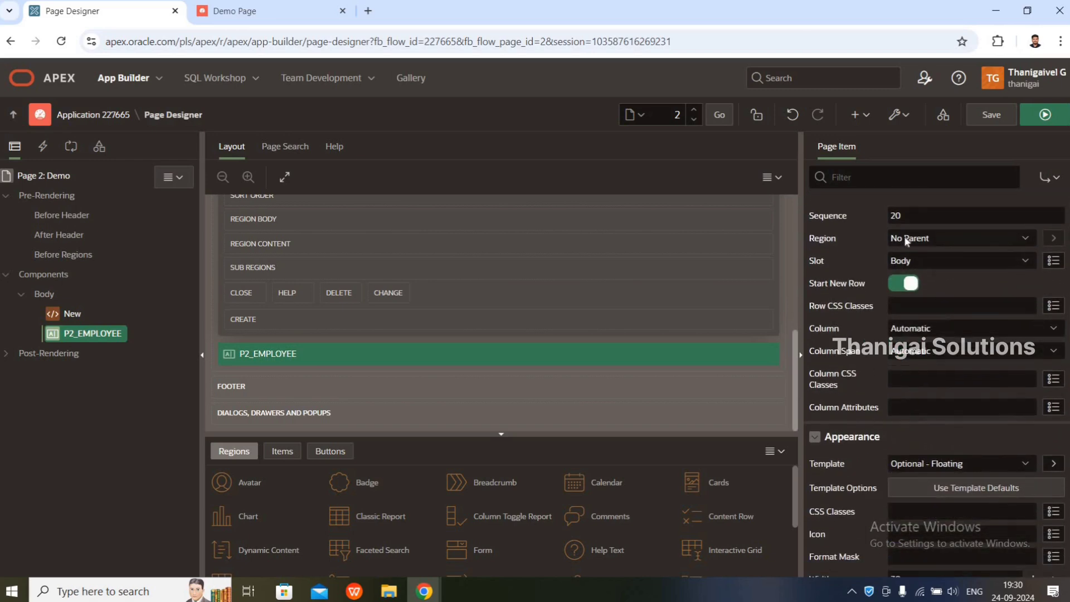
{"action": "left_click", "coordinate": [910, 240]}
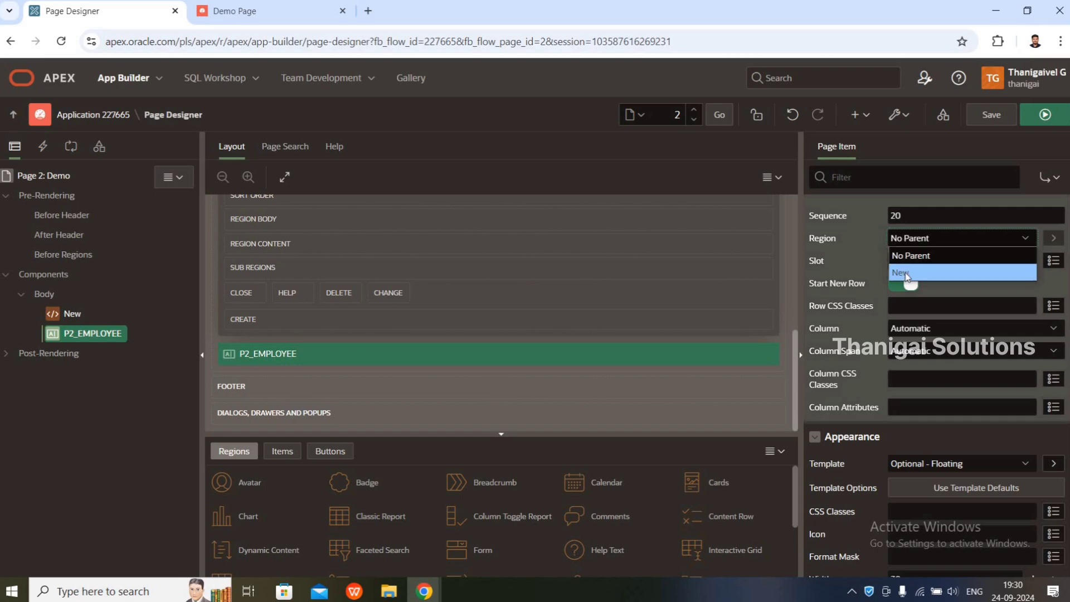
{"action": "left_click", "coordinate": [911, 241]}
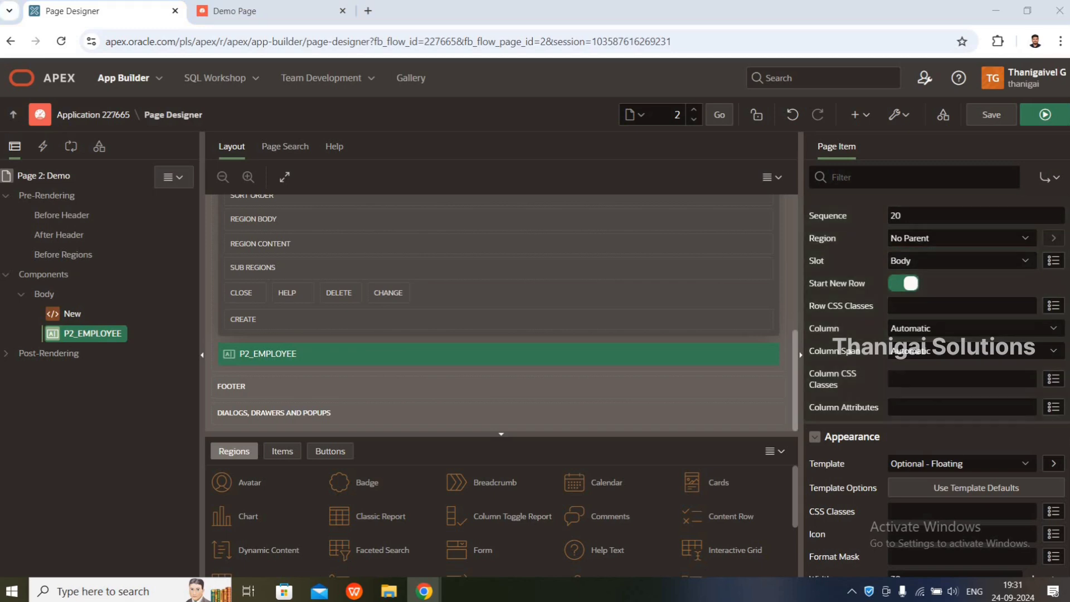
{"action": "scroll", "coordinate": [937, 362], "scroll_direction": "down", "scroll_amount": 4}
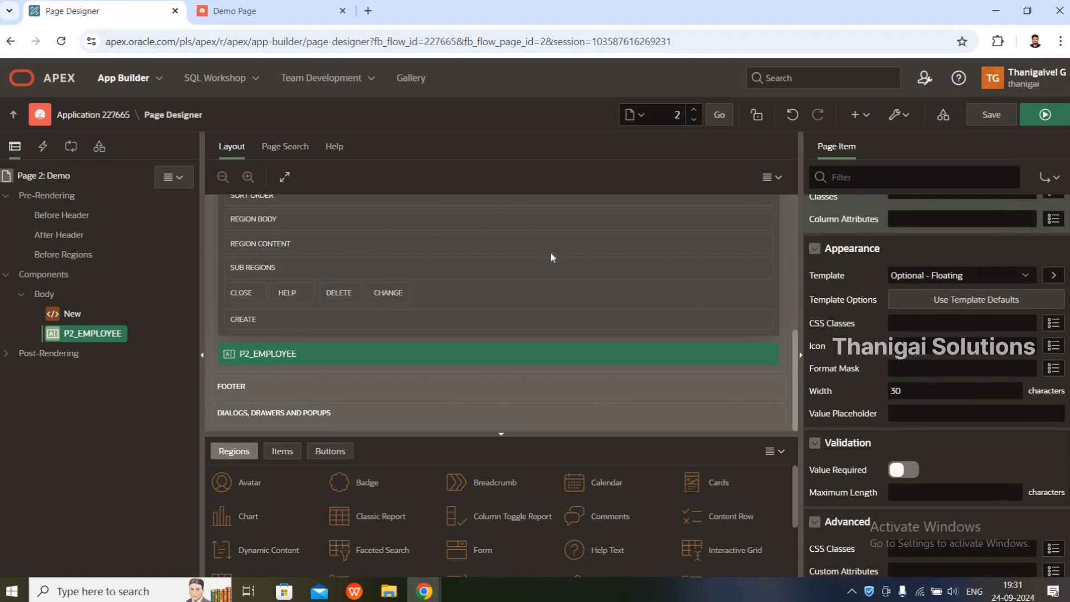
Step: Set the Template of P2_EMPLOYEE to Optional, check the field on the running page and return to Page Designer
{"action": "left_click", "coordinate": [273, 11]}
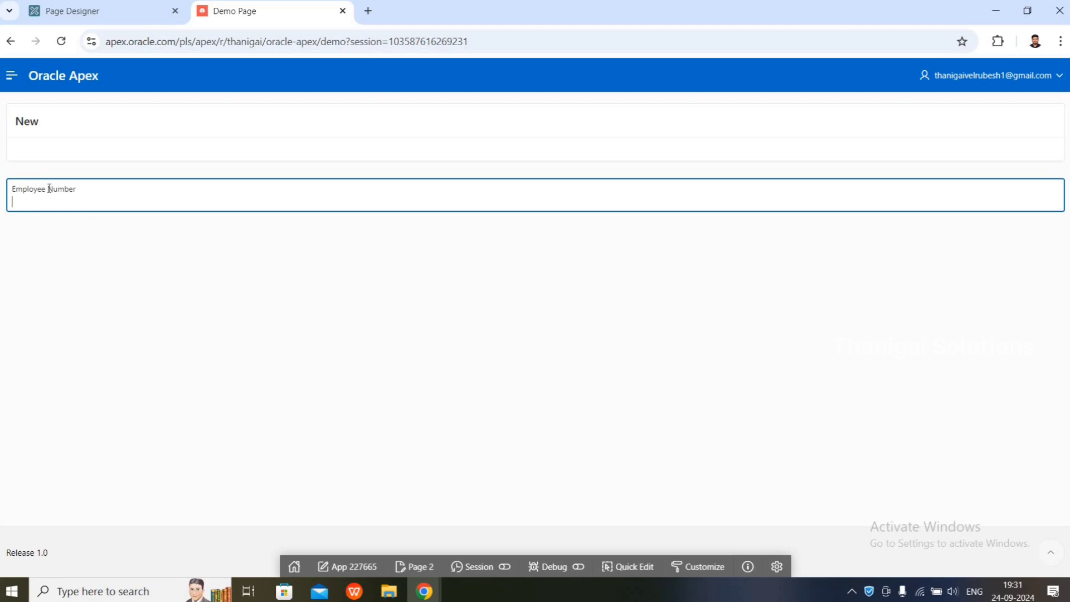
{"action": "left_click", "coordinate": [95, 12]}
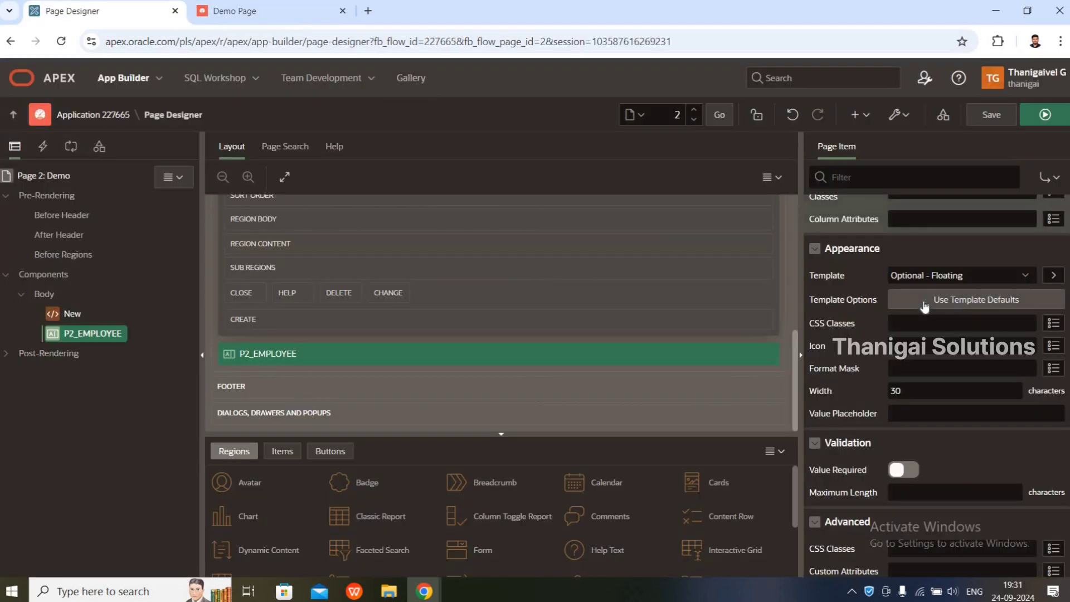
{"action": "left_click", "coordinate": [943, 276]}
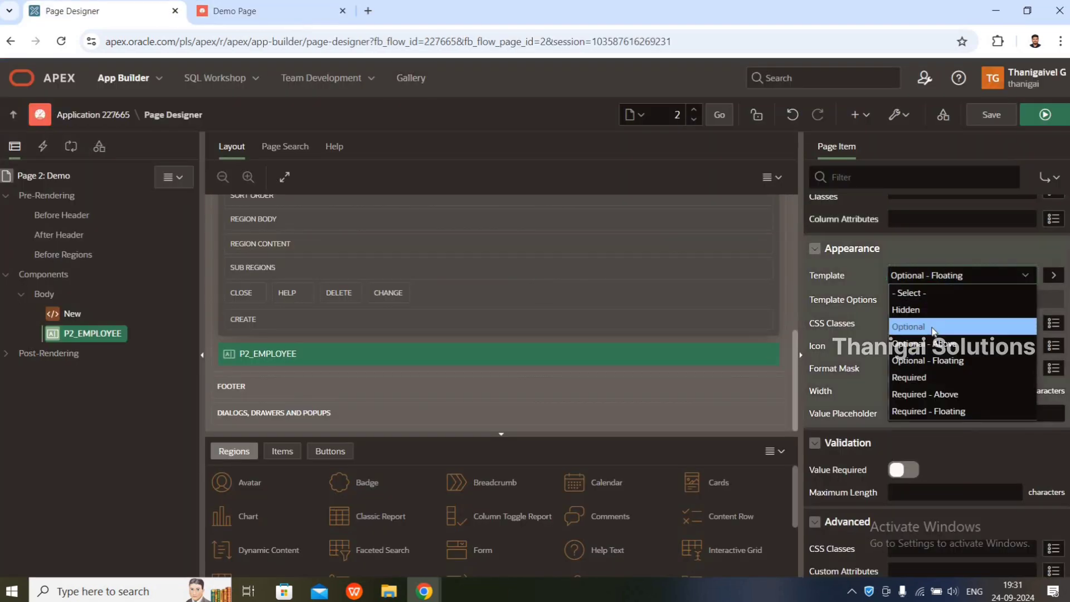
{"action": "left_click", "coordinate": [932, 328]}
{"action": "left_click", "coordinate": [1041, 116]}
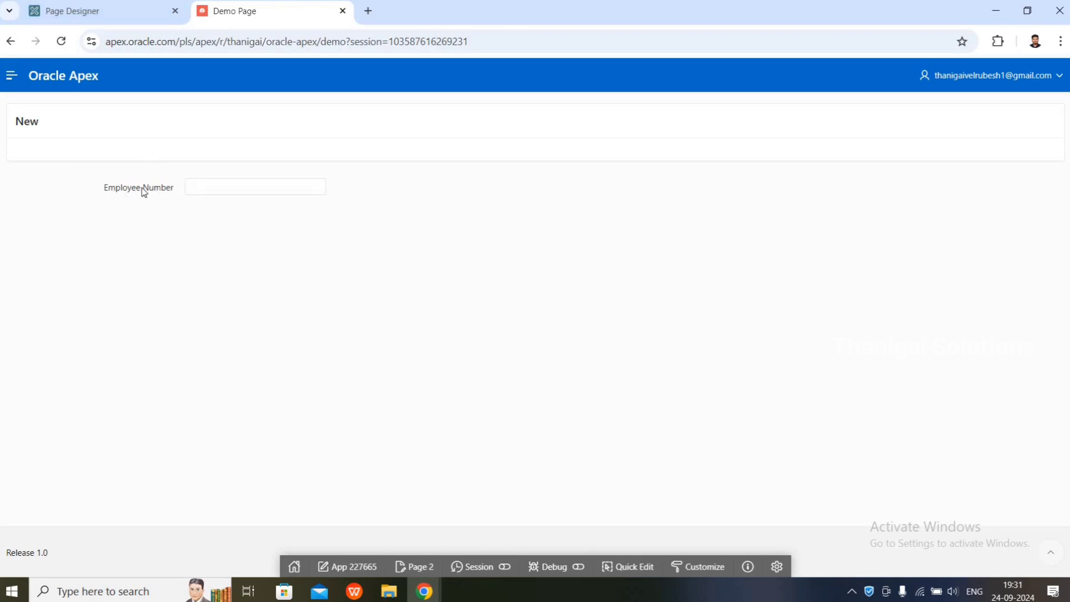
{"action": "left_click", "coordinate": [225, 185]}
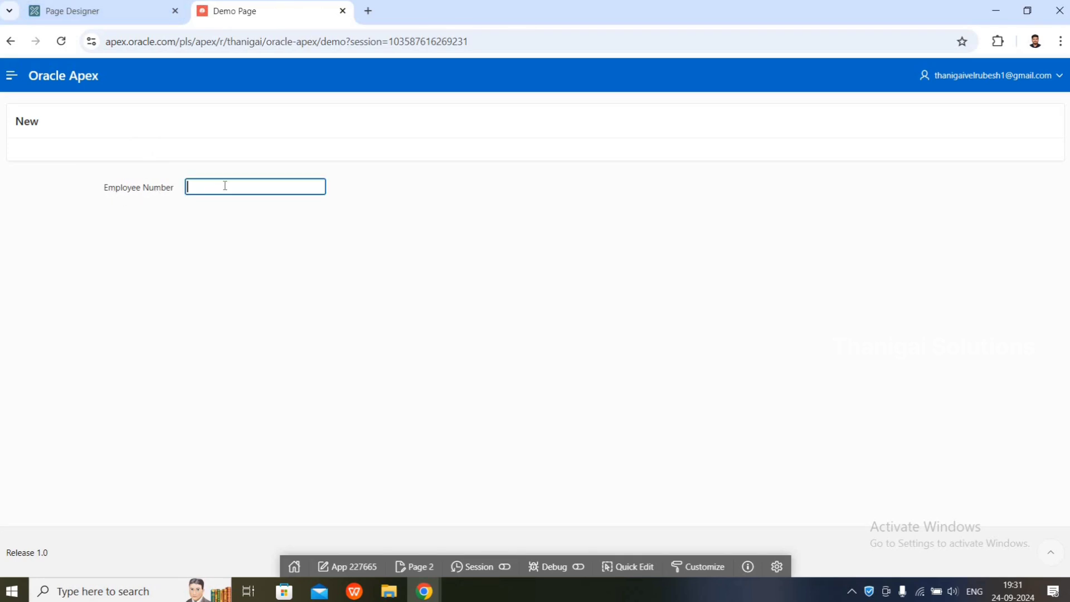
{"action": "left_click", "coordinate": [125, 13]}
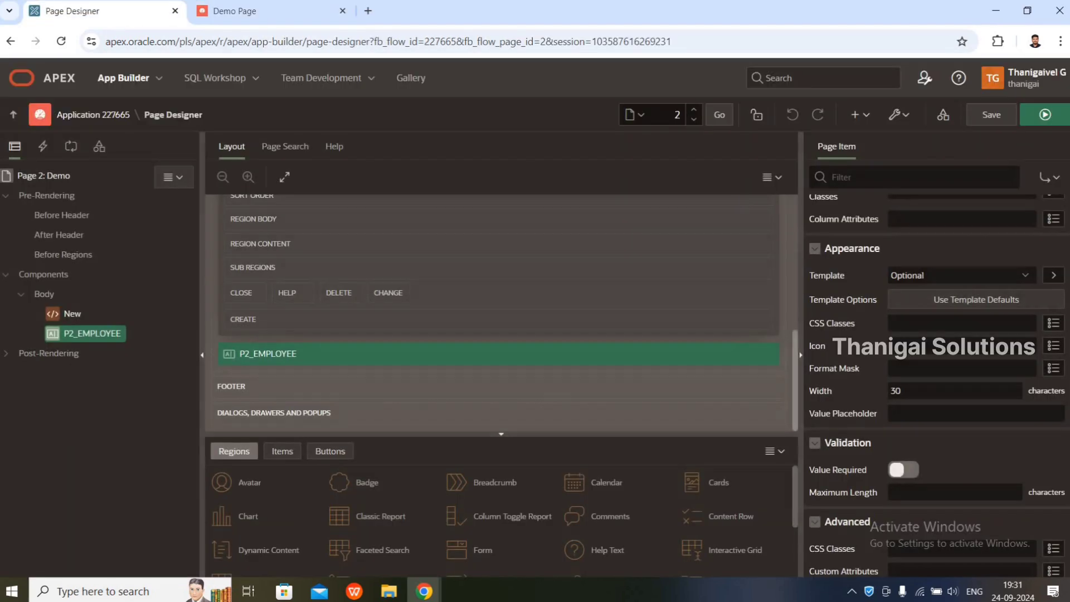
Step: Examine the Appearance properties of P2_EMPLOYEE, including the Template options, and its Value Required validation setting
{"action": "left_click", "coordinate": [925, 274]}
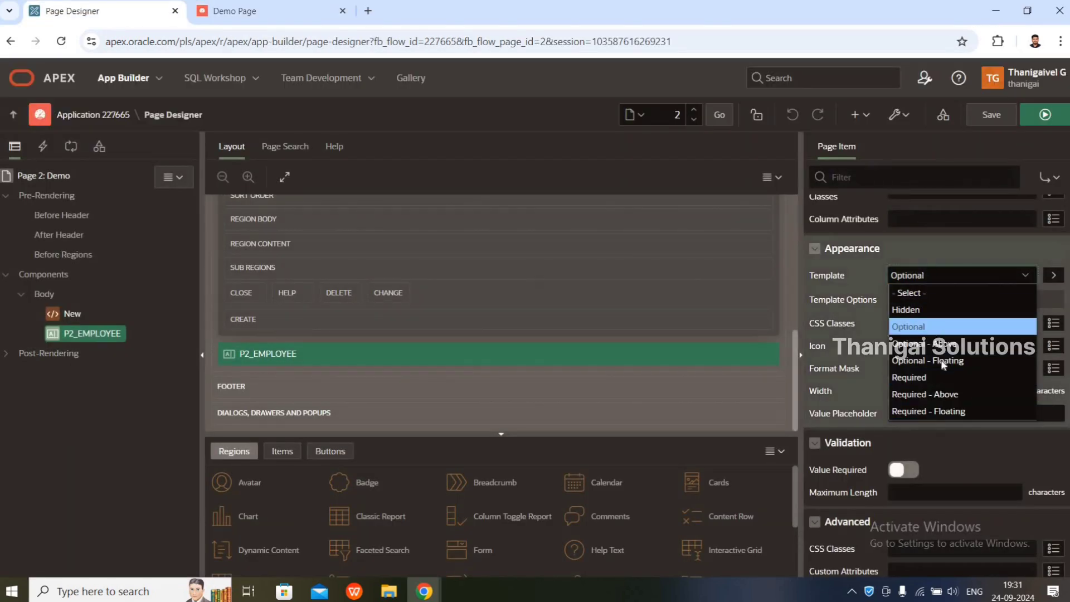
{"action": "left_click", "coordinate": [943, 277]}
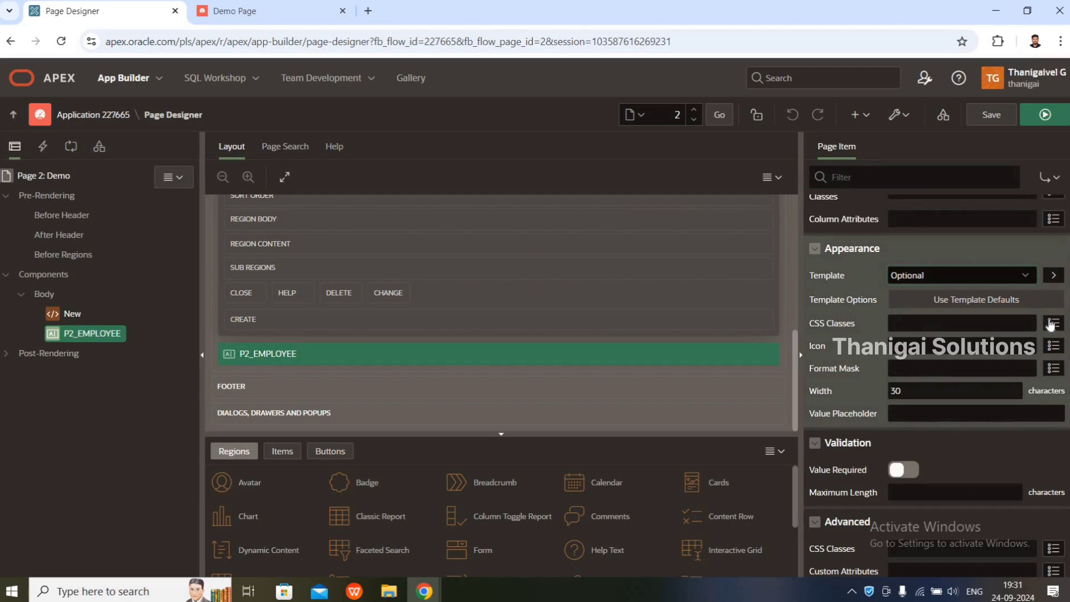
{"action": "left_click", "coordinate": [932, 326]}
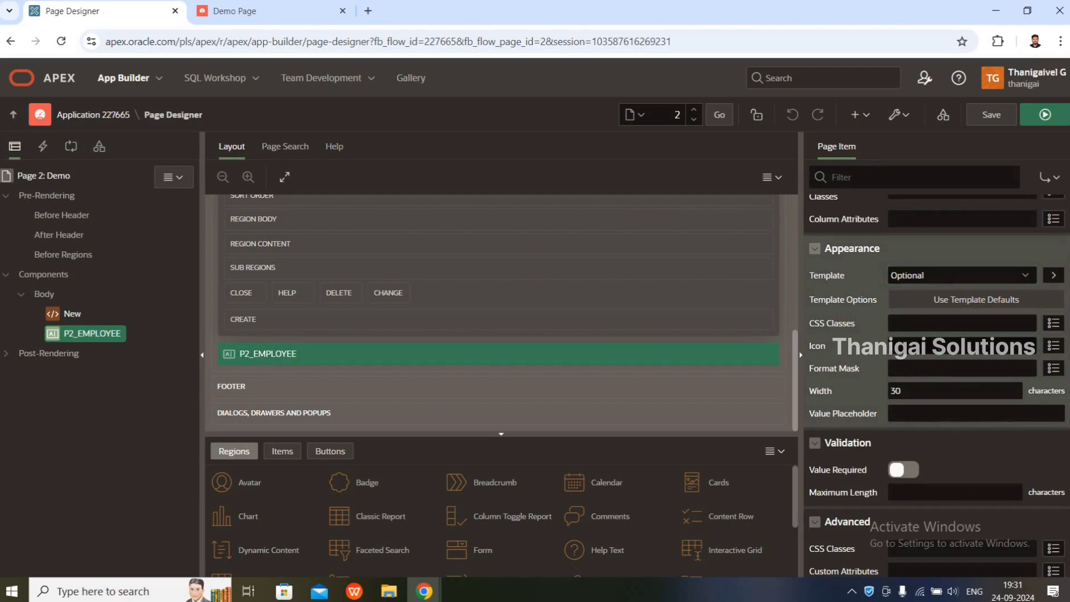
{"action": "left_click", "coordinate": [917, 370]}
{"action": "scroll", "coordinate": [867, 290], "scroll_direction": "down", "scroll_amount": 3}
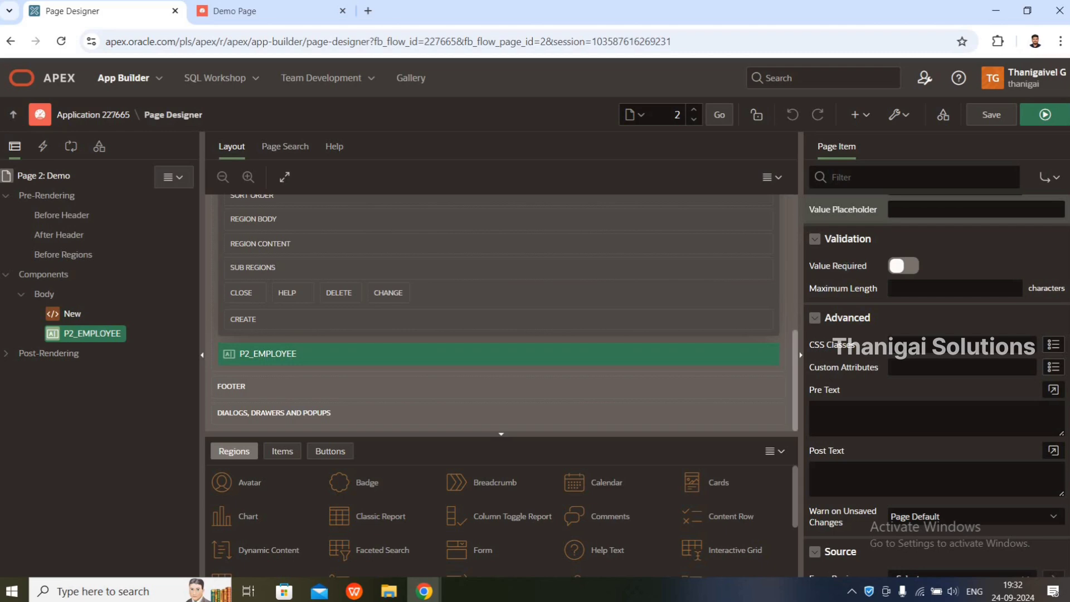
{"action": "double_click", "coordinate": [850, 265]}
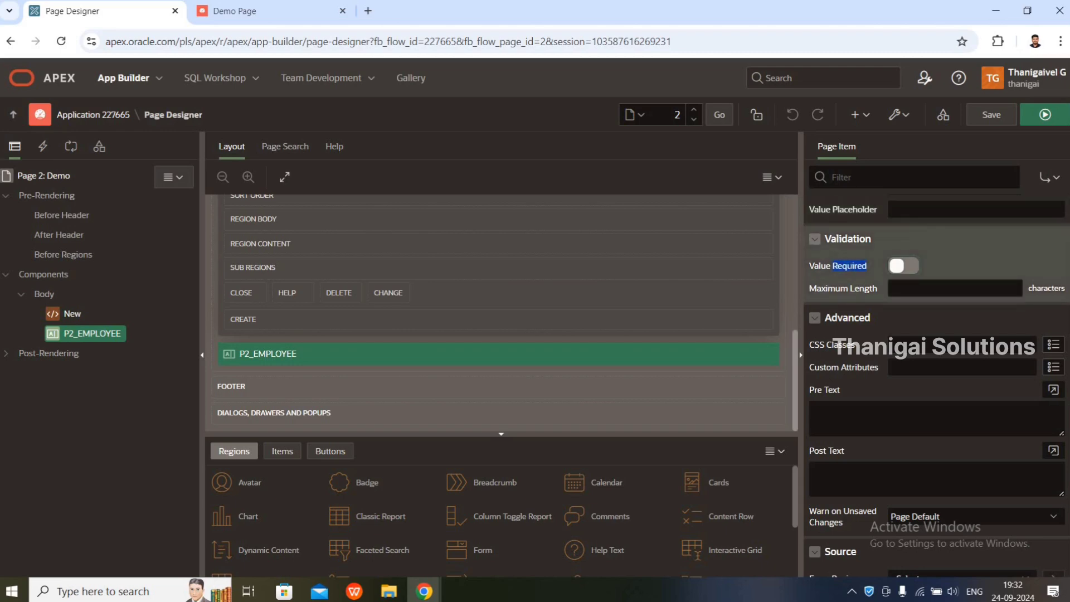
{"action": "left_click", "coordinate": [975, 260]}
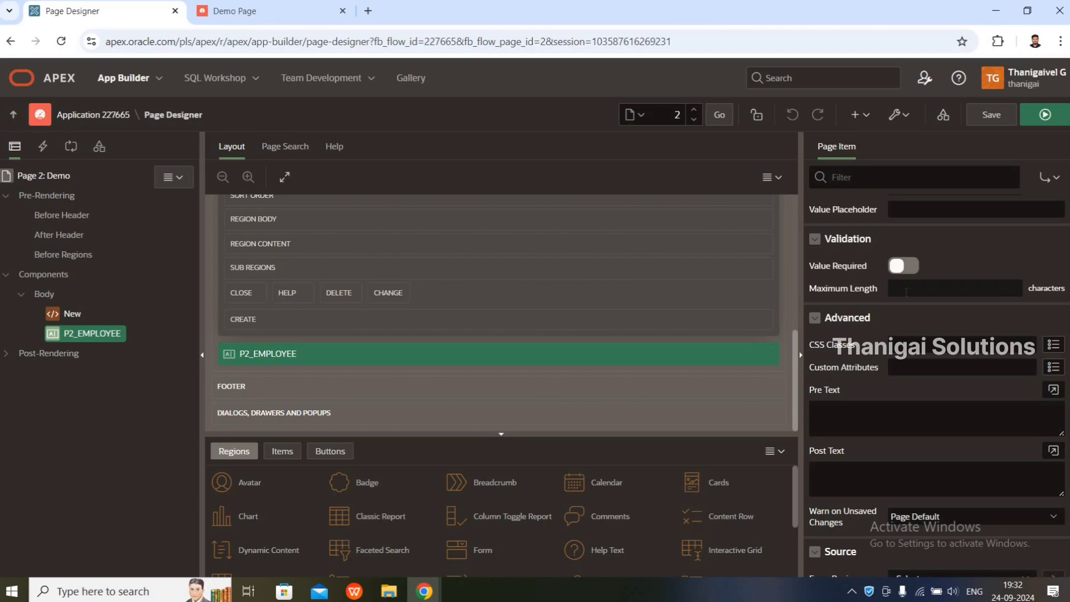
Step: Try a Maximum Length of 10 characters for P2_EMPLOYEE and clear the value again
{"action": "left_click", "coordinate": [910, 290]}
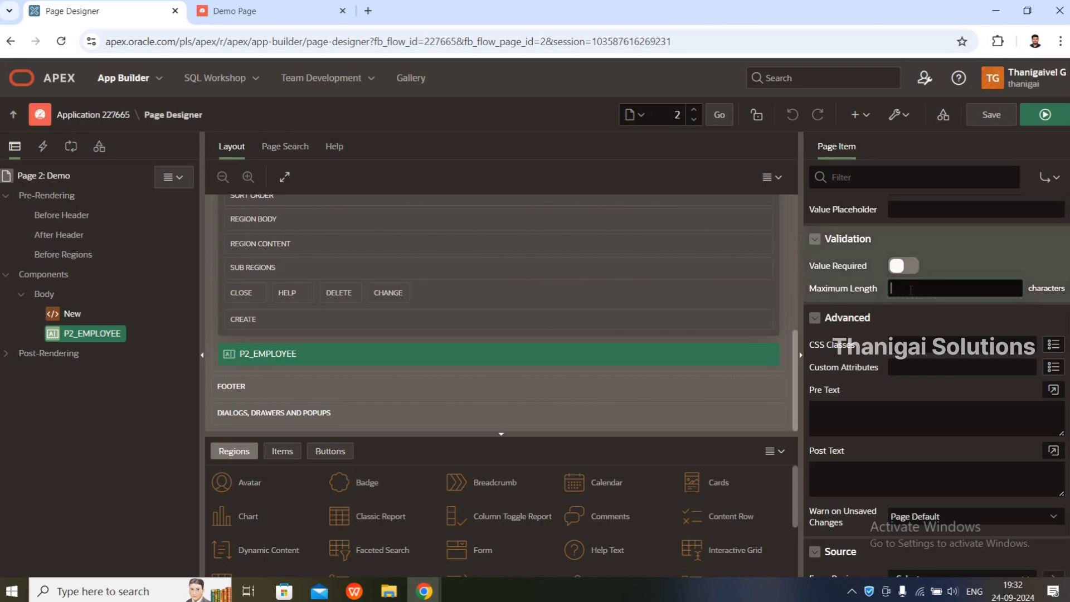
{"action": "type", "text": "10"}
{"action": "key", "text": "BackSpace"}
{"action": "key", "text": "BackSpace"}
Step: Look through the Advanced, Session State, Read Only and Security properties of P2_EMPLOYEE
{"action": "left_click", "coordinate": [894, 366]}
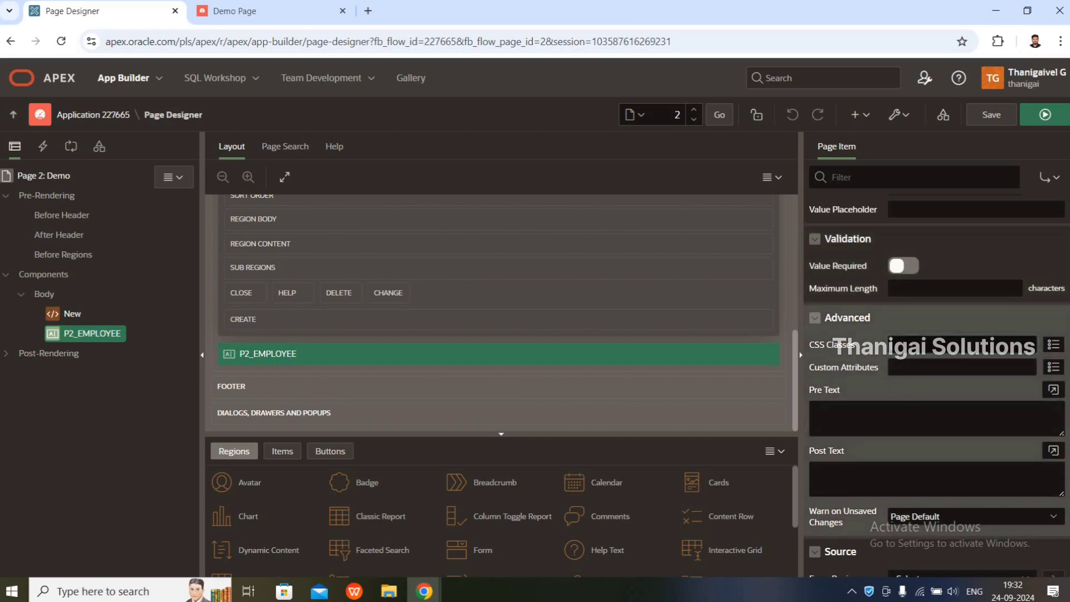
{"action": "scroll", "coordinate": [936, 418], "scroll_direction": "down", "scroll_amount": 10}
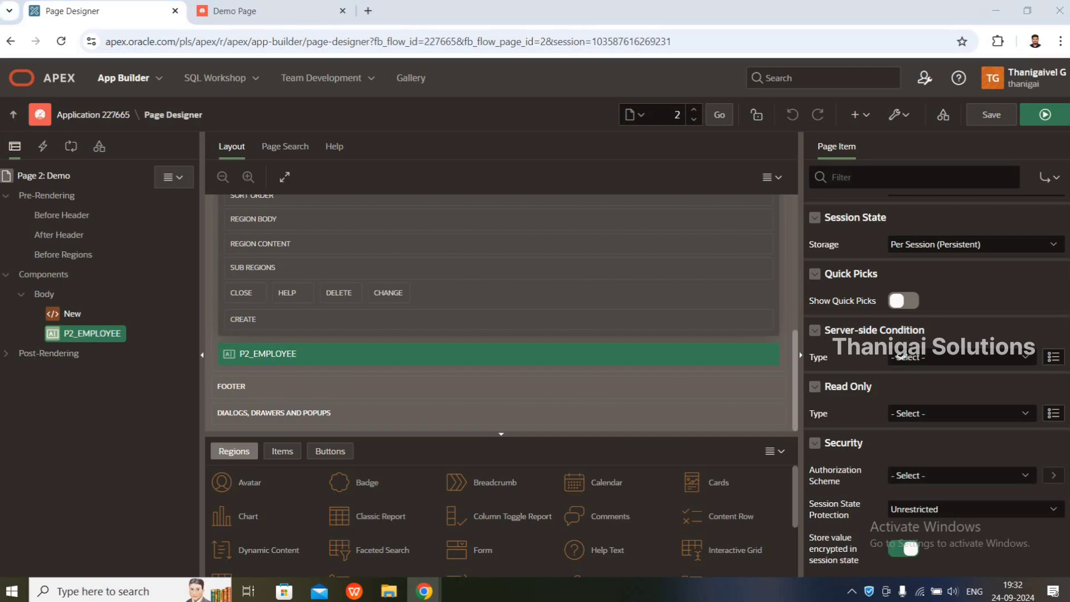
{"action": "left_click_drag", "start_coordinate": [1066, 447], "coordinate": [1065, 212]}
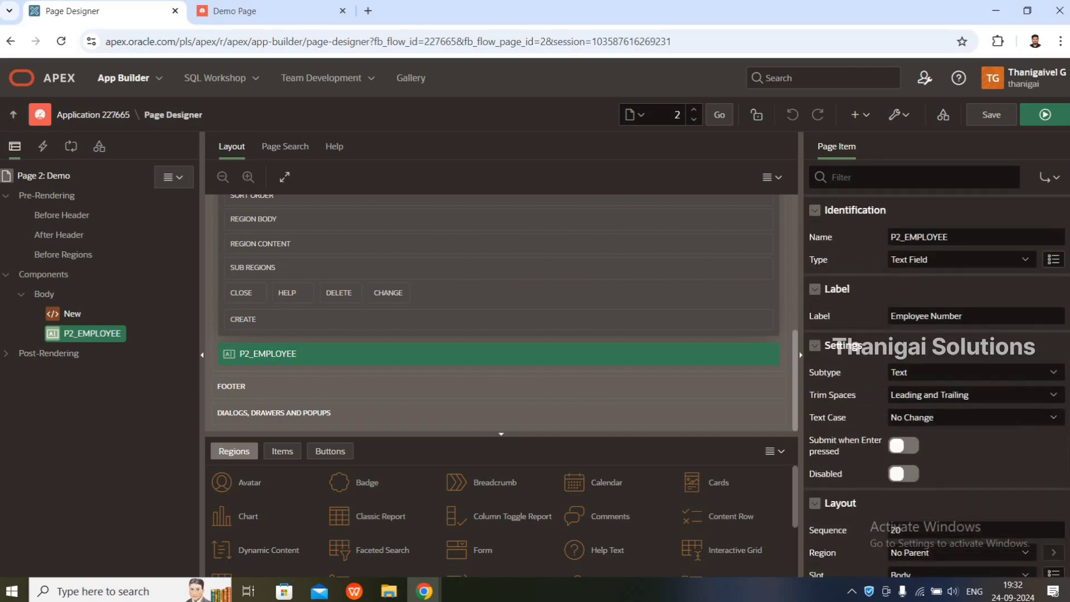
Step: Create a button in the Body of the Demo page
{"action": "left_click", "coordinate": [47, 295]}
{"action": "right_click", "coordinate": [49, 296]}
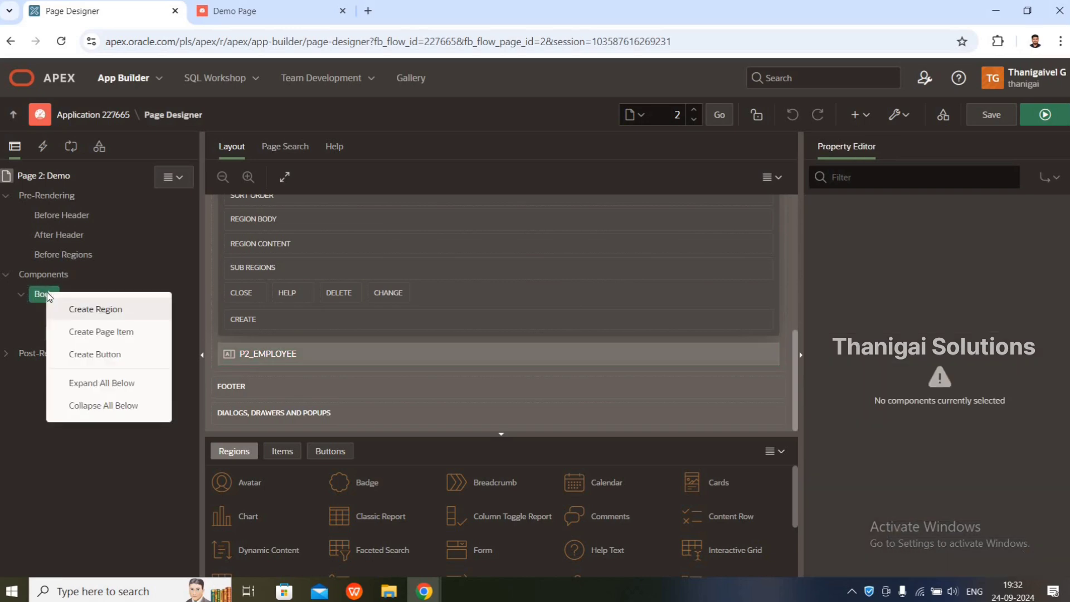
{"action": "left_click", "coordinate": [86, 355]}
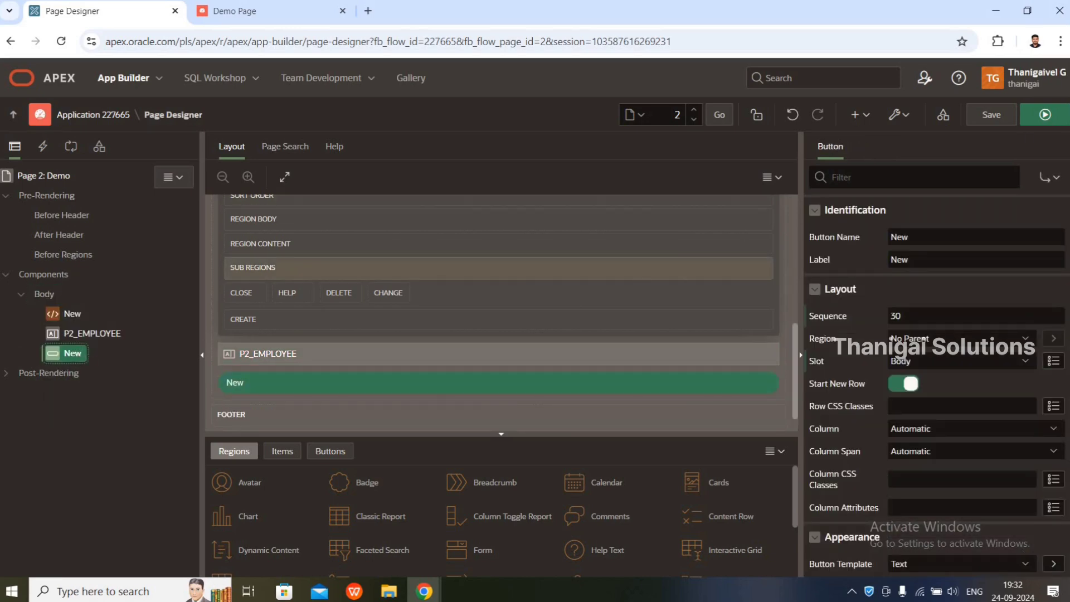
Step: Save and run the Demo page, test the New button and return to Page Designer
{"action": "left_click", "coordinate": [1055, 122]}
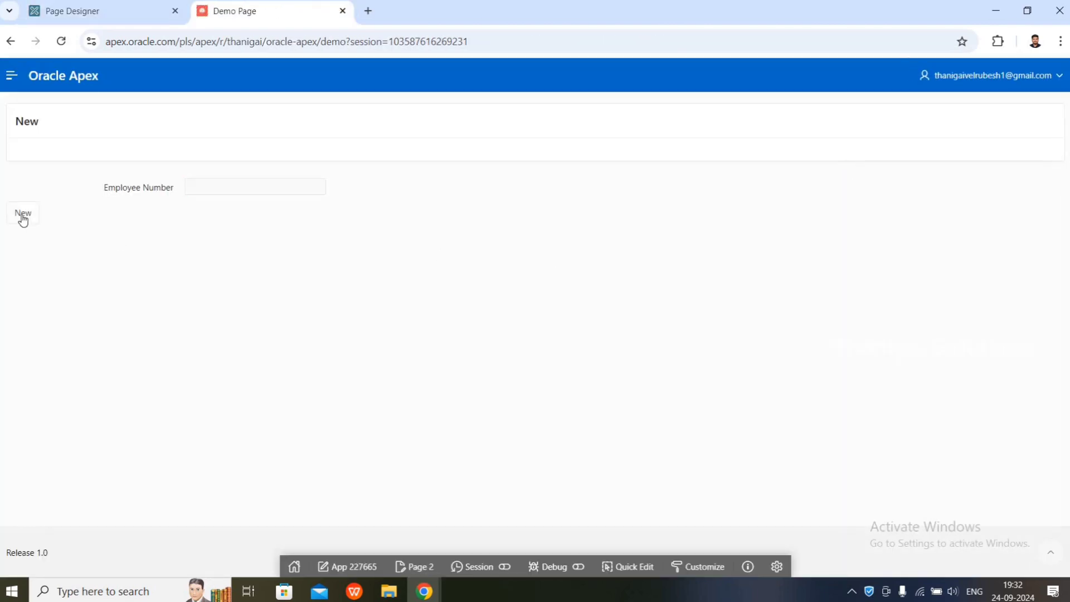
{"action": "left_click", "coordinate": [24, 216]}
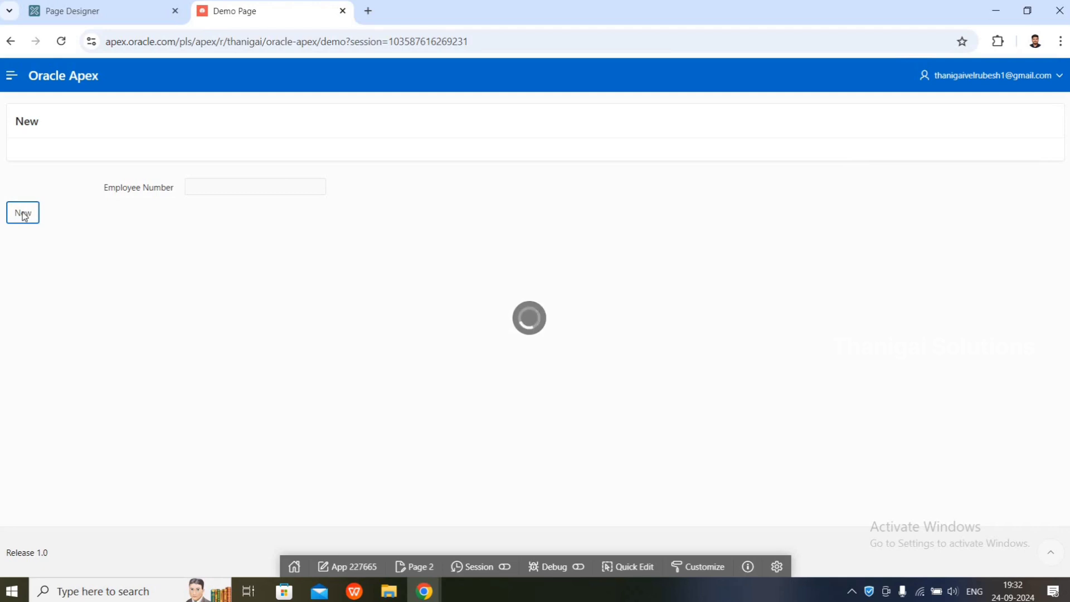
{"action": "left_click", "coordinate": [114, 11]}
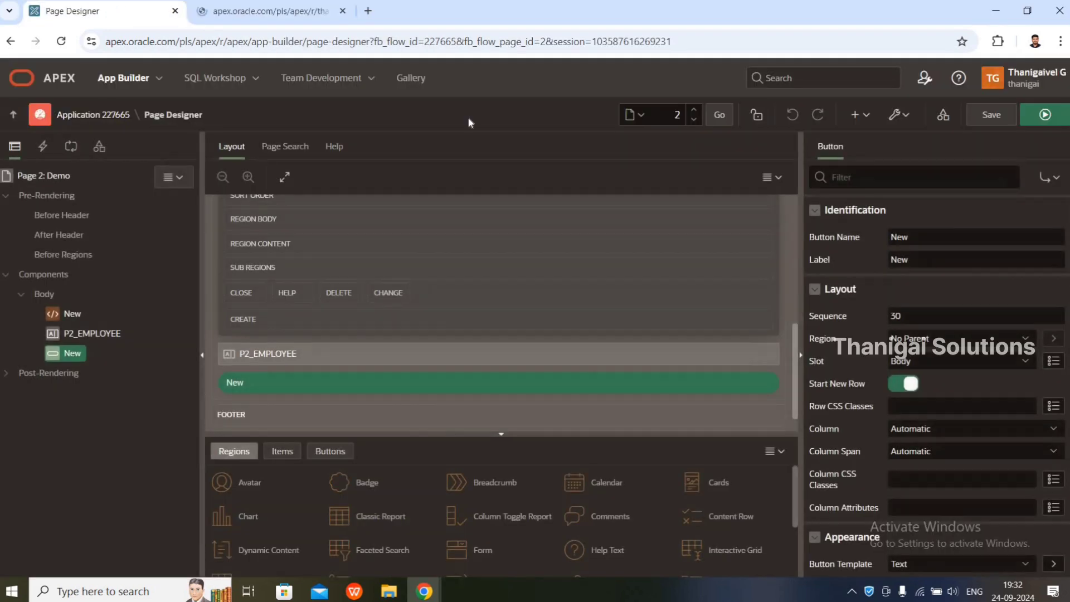
Step: Set the new button's label to Click Me
{"action": "double_click", "coordinate": [909, 237]}
{"action": "key", "text": "Tab"}
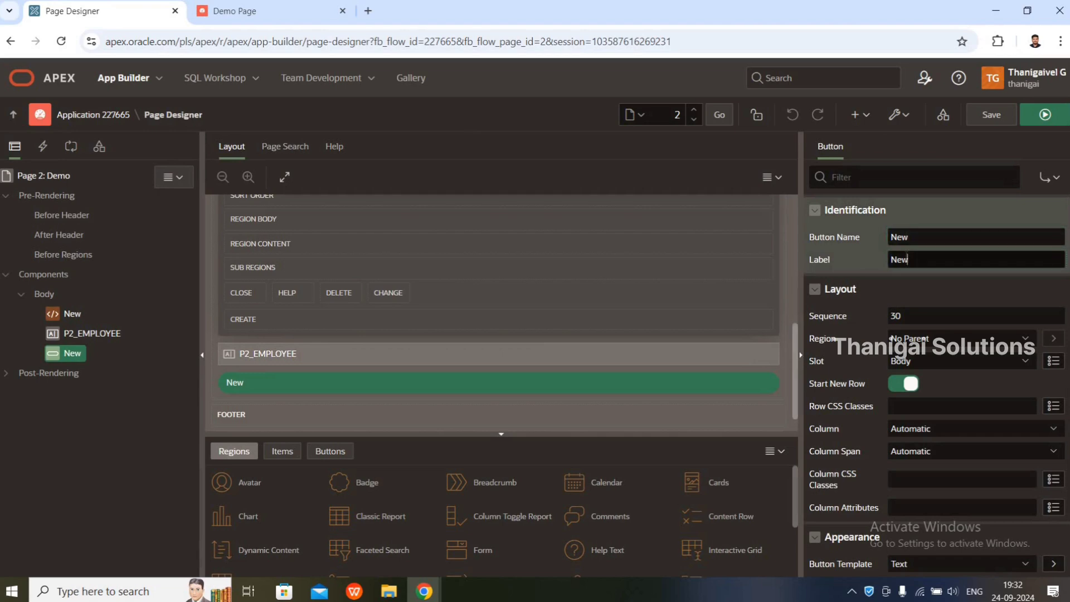
{"action": "type", "text": "Click Me"}
Step: Set the button's template to Text with Icon and enable its Hot option
{"action": "scroll", "coordinate": [928, 295], "scroll_direction": "down", "scroll_amount": 5}
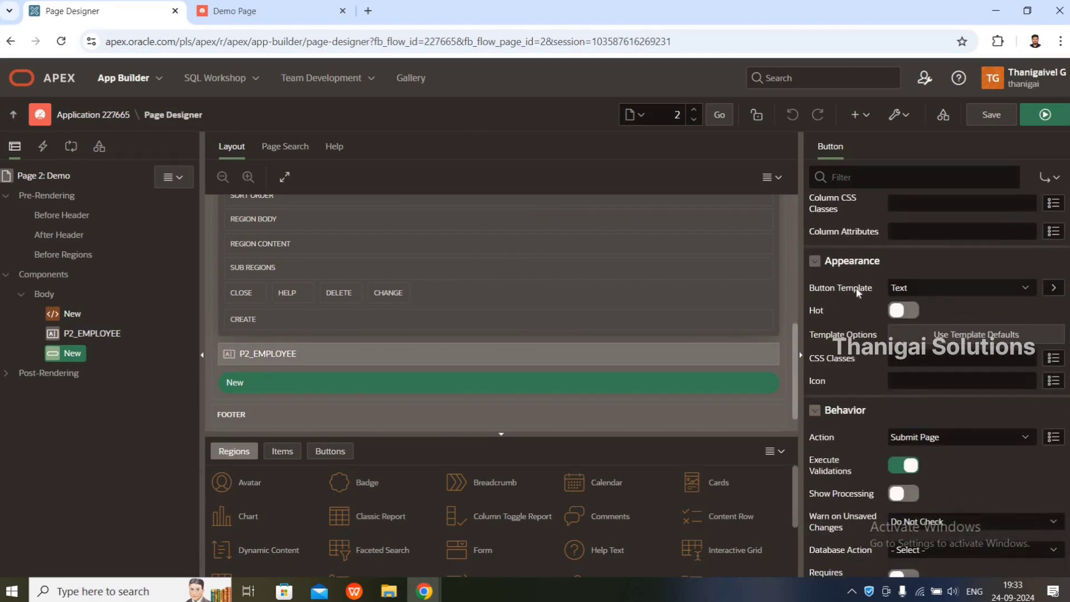
{"action": "left_click", "coordinate": [920, 284]}
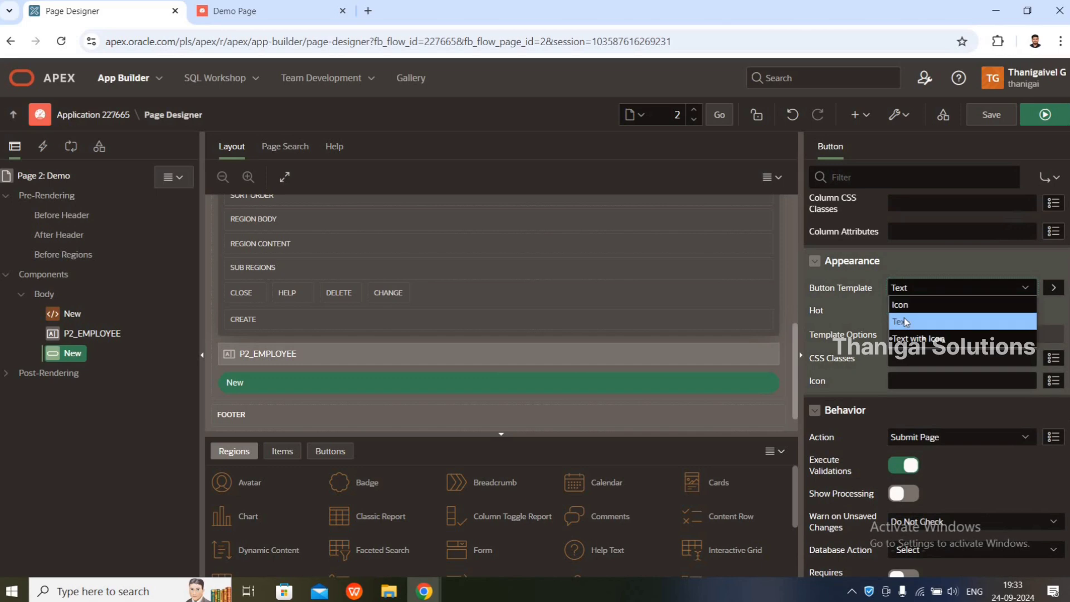
{"action": "left_click", "coordinate": [909, 339]}
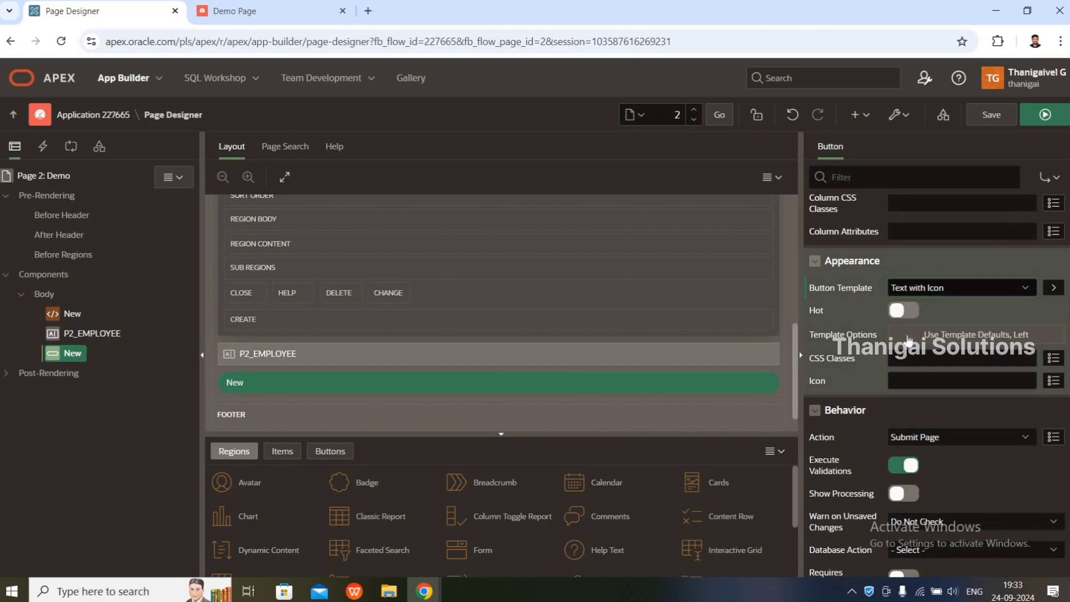
{"action": "left_click", "coordinate": [902, 313]}
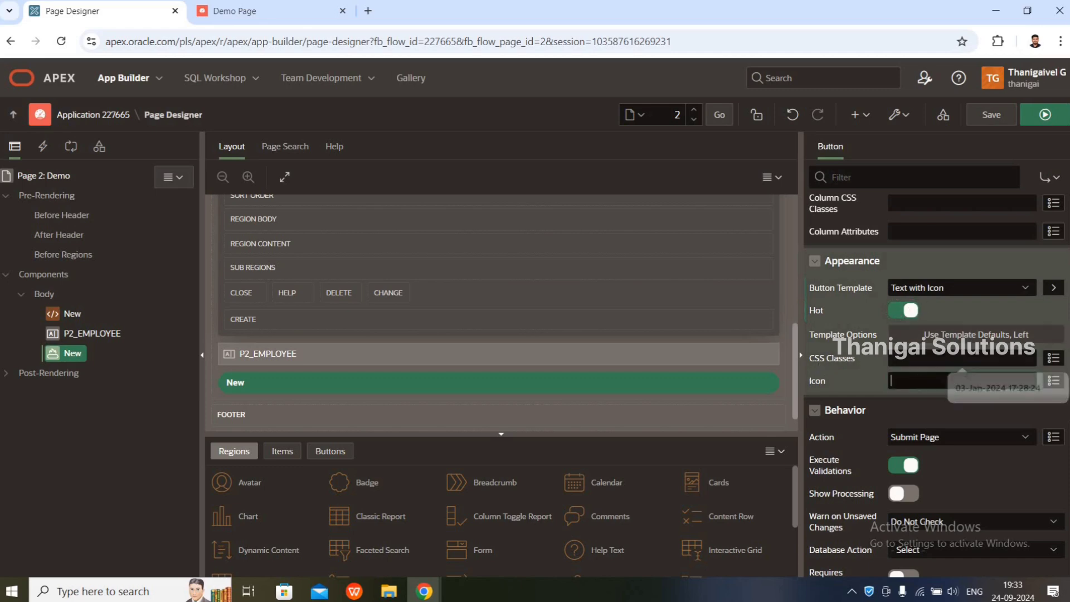
Step: Search the Font APEX icons for plus and assign the fa-plus icon to the button
{"action": "left_click", "coordinate": [1053, 384]}
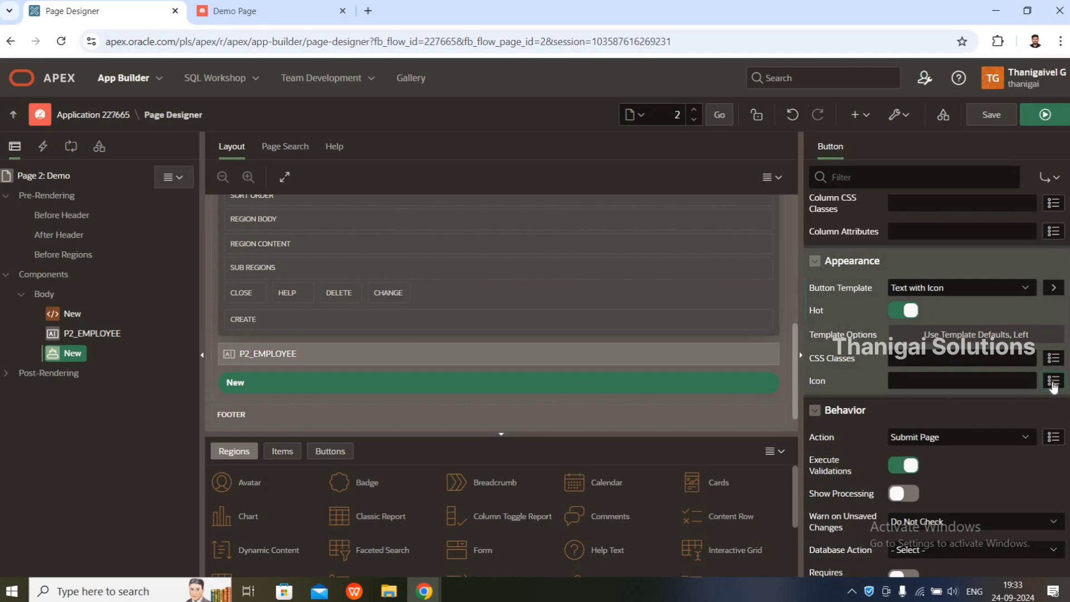
{"action": "left_click", "coordinate": [1052, 384]}
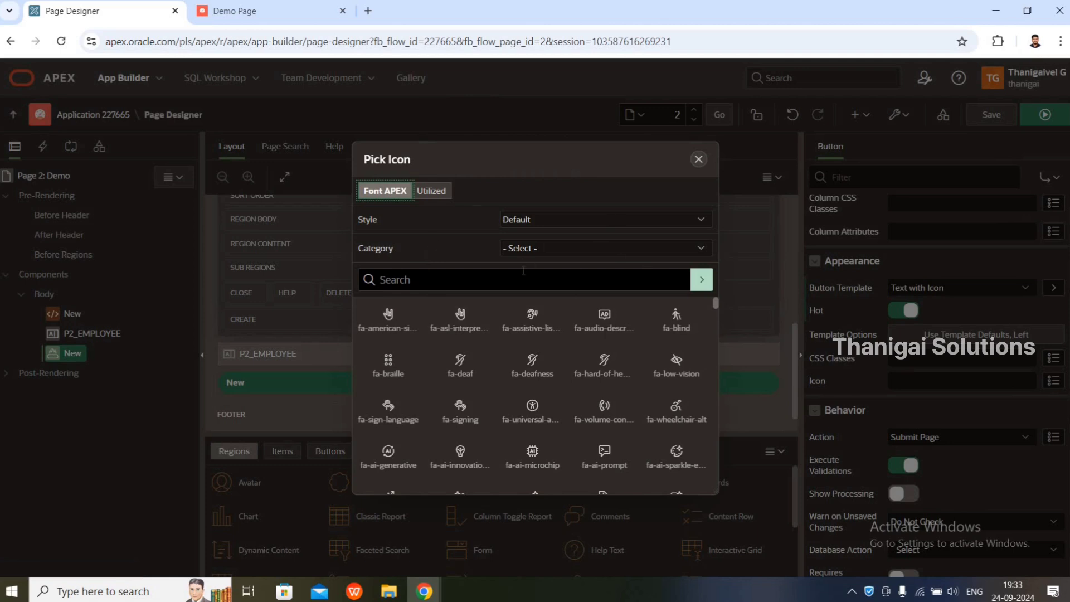
{"action": "left_click", "coordinate": [419, 280]}
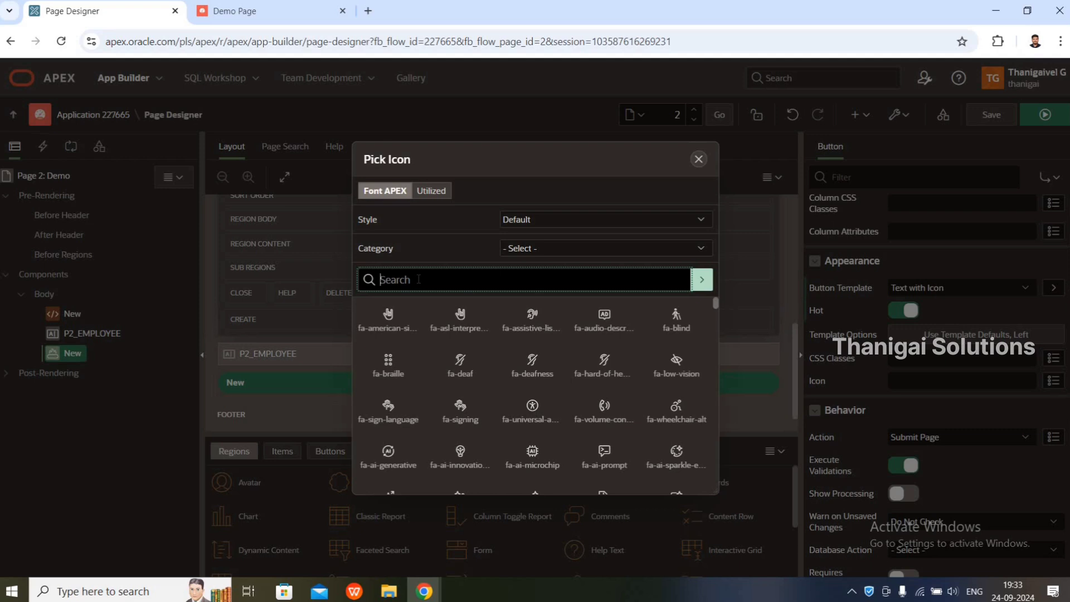
{"action": "type", "text": "new"}
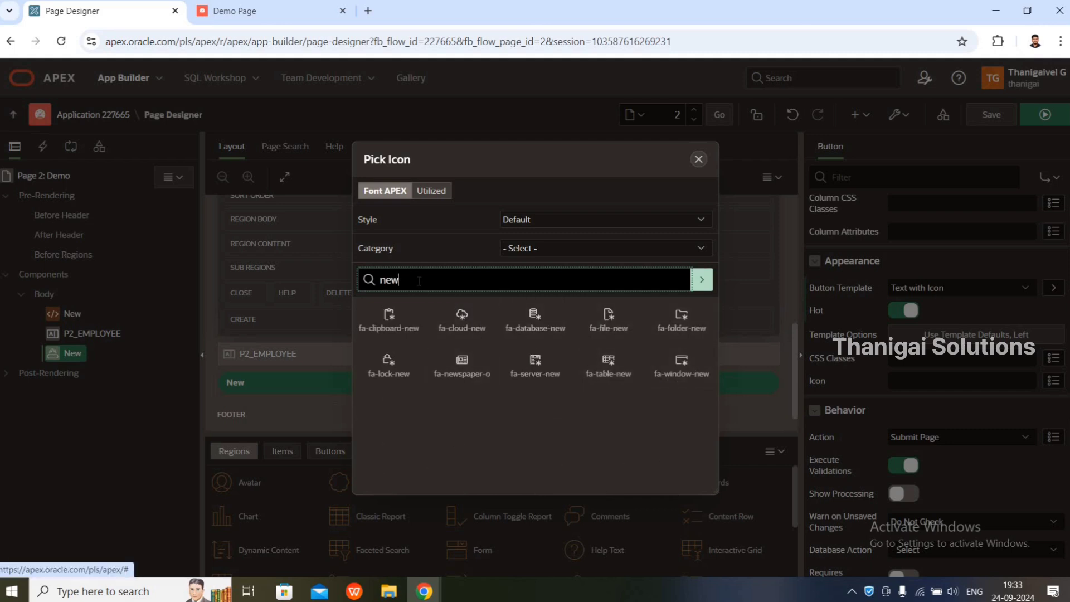
{"action": "key", "text": "ctrl+a"}
{"action": "type", "text": "plus"}
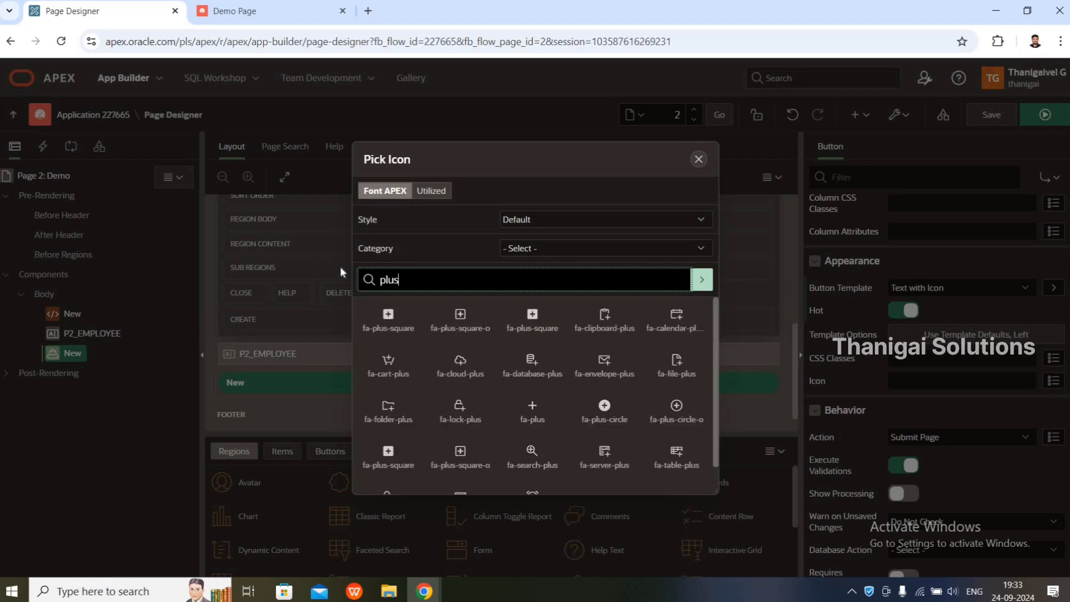
{"action": "left_click", "coordinate": [532, 407]}
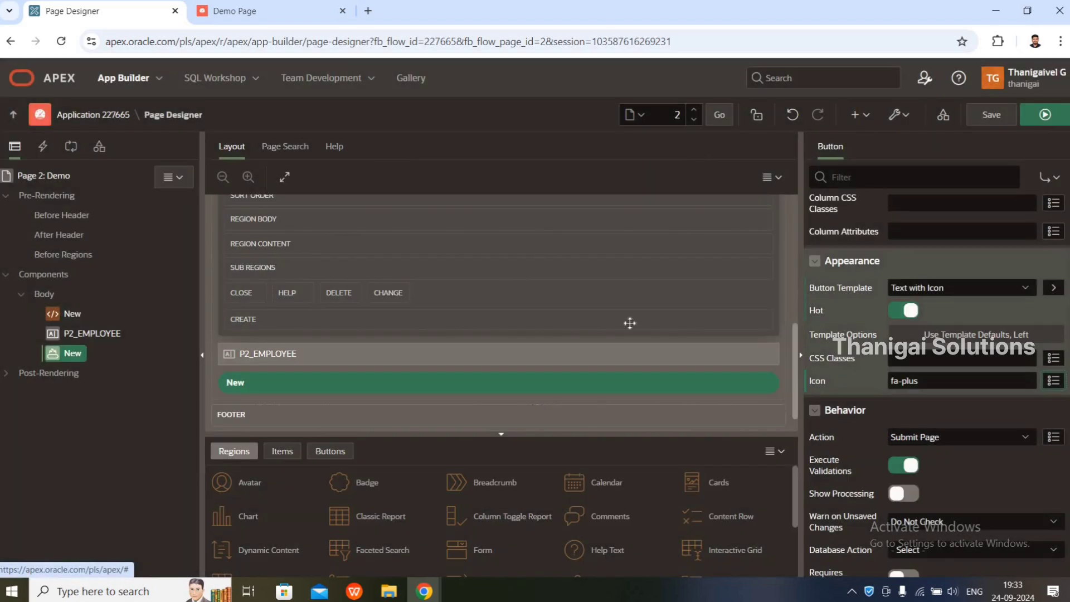
Step: Save and run the Demo page, check how the Click Me button looks and return to Page Designer
{"action": "left_click", "coordinate": [1035, 107]}
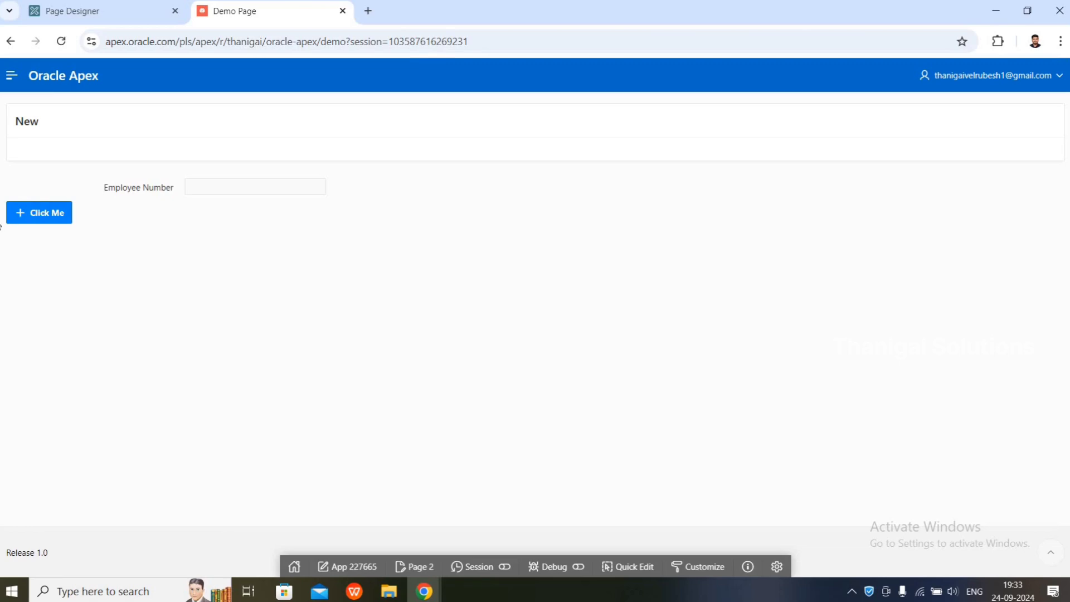
{"action": "left_click", "coordinate": [107, 16]}
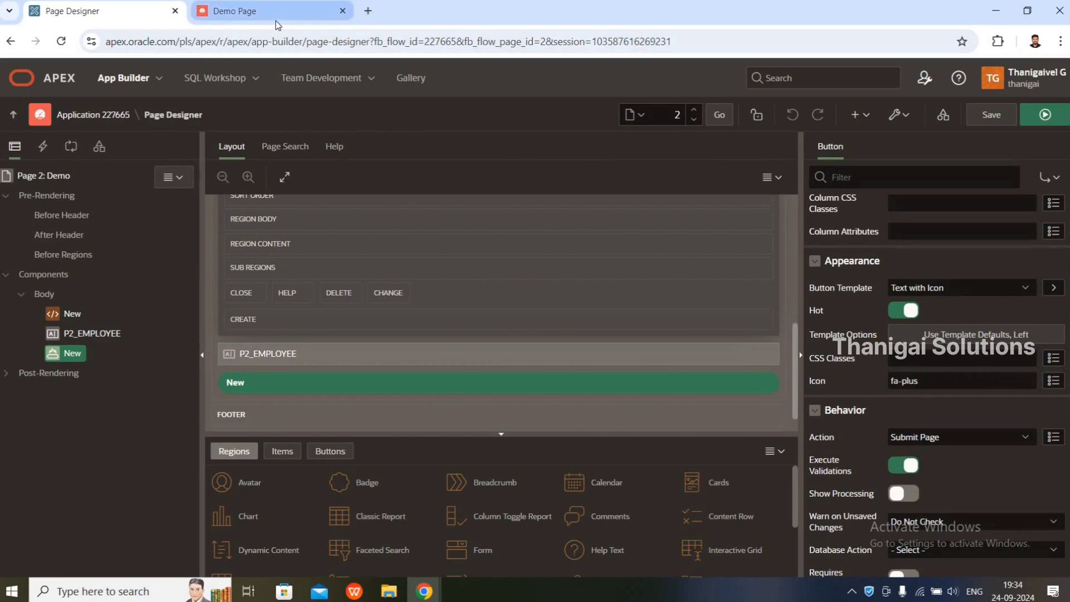
{"action": "left_click", "coordinate": [262, 11]}
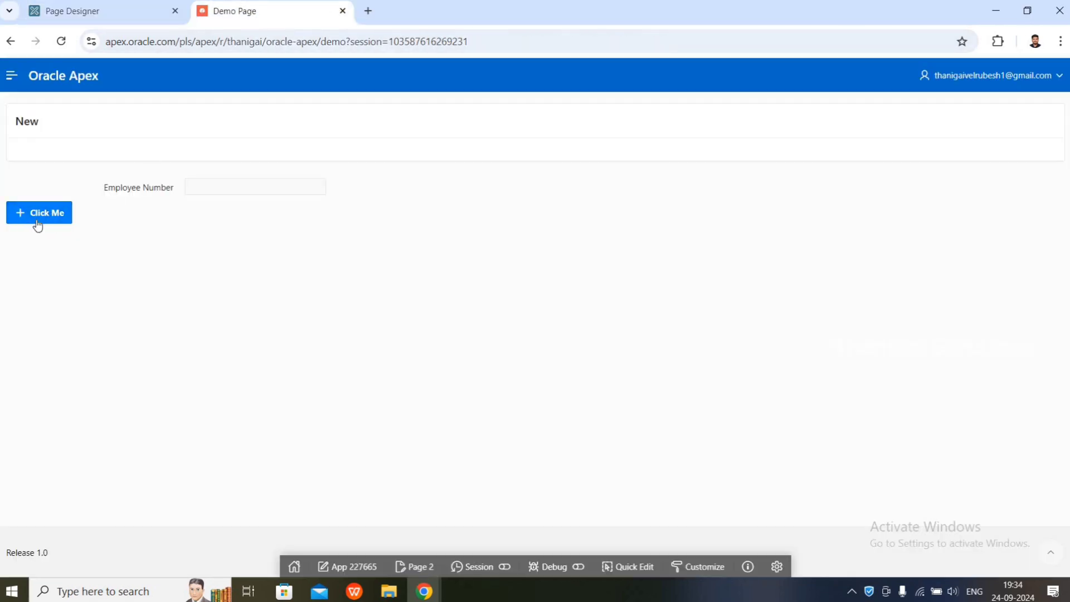
{"action": "left_click", "coordinate": [110, 15]}
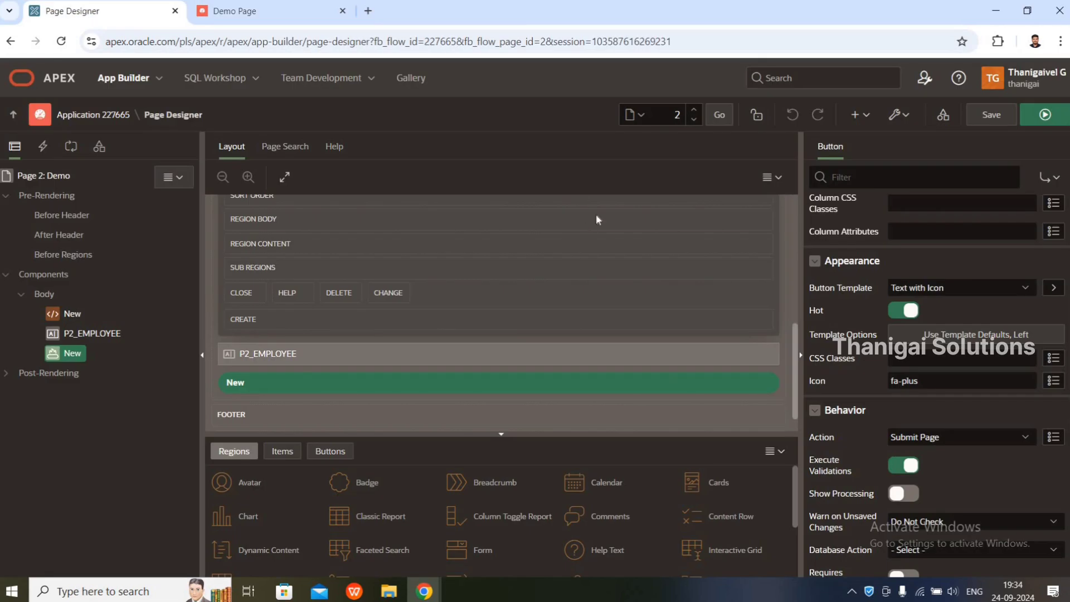
Step: Try out entries in the Static ID property of the Click Me button and clear them again
{"action": "scroll", "coordinate": [936, 384], "scroll_direction": "down", "scroll_amount": 6}
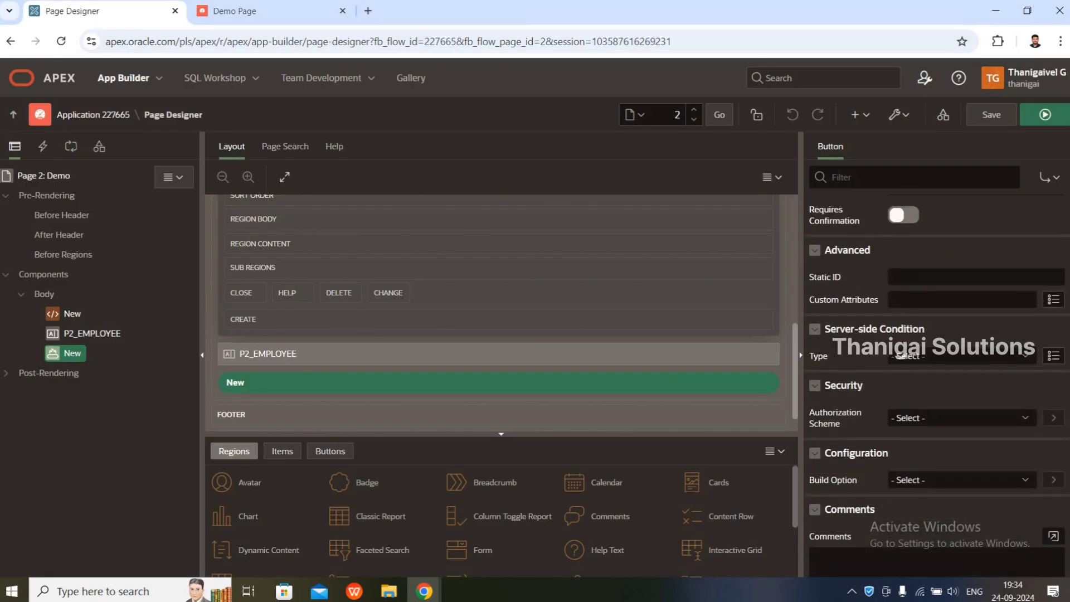
{"action": "left_click", "coordinate": [908, 279]}
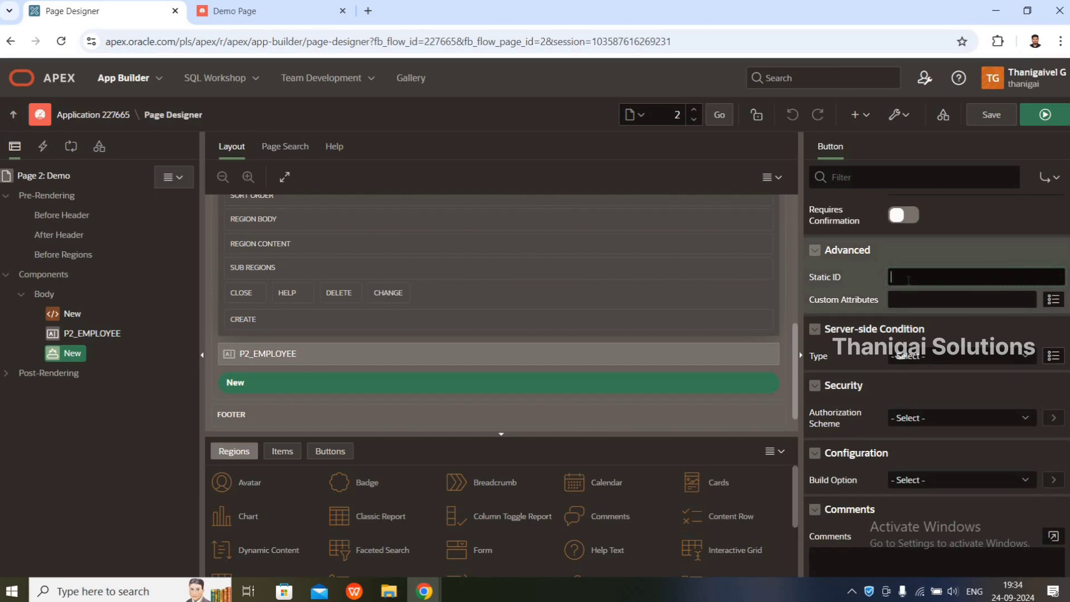
{"action": "type", "text": "id = '"}
{"action": "key", "text": "ctrl+a"}
{"action": "key", "text": "BackSpace"}
{"action": "type", "text": "r"}
{"action": "type", "text": "dksjfk"}
{"action": "key", "text": "ctrl+a"}
{"action": "key", "text": "BackSpace"}
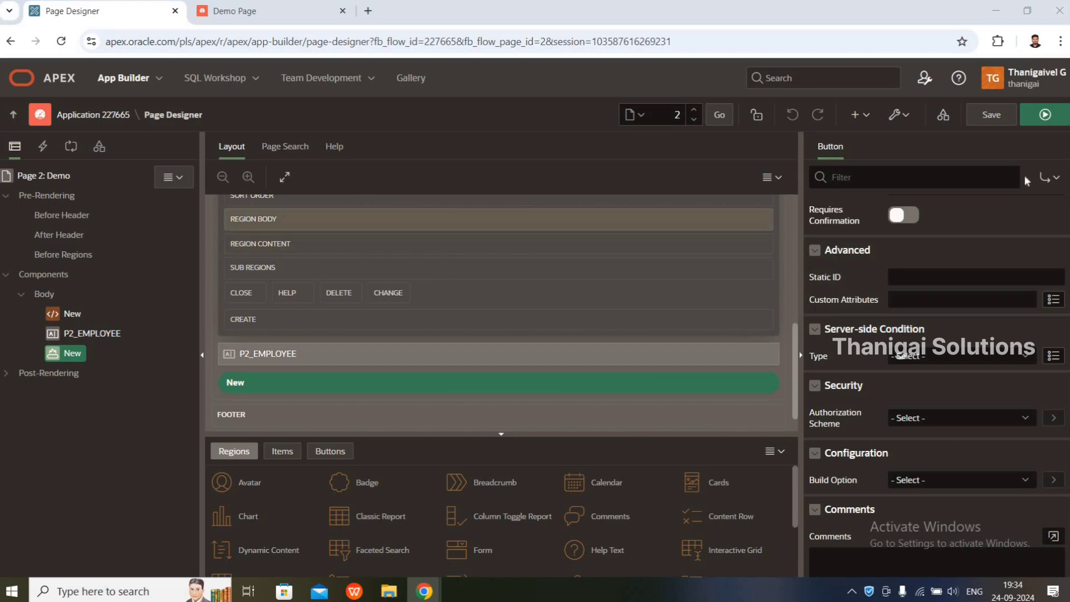
{"action": "left_click", "coordinate": [914, 277]}
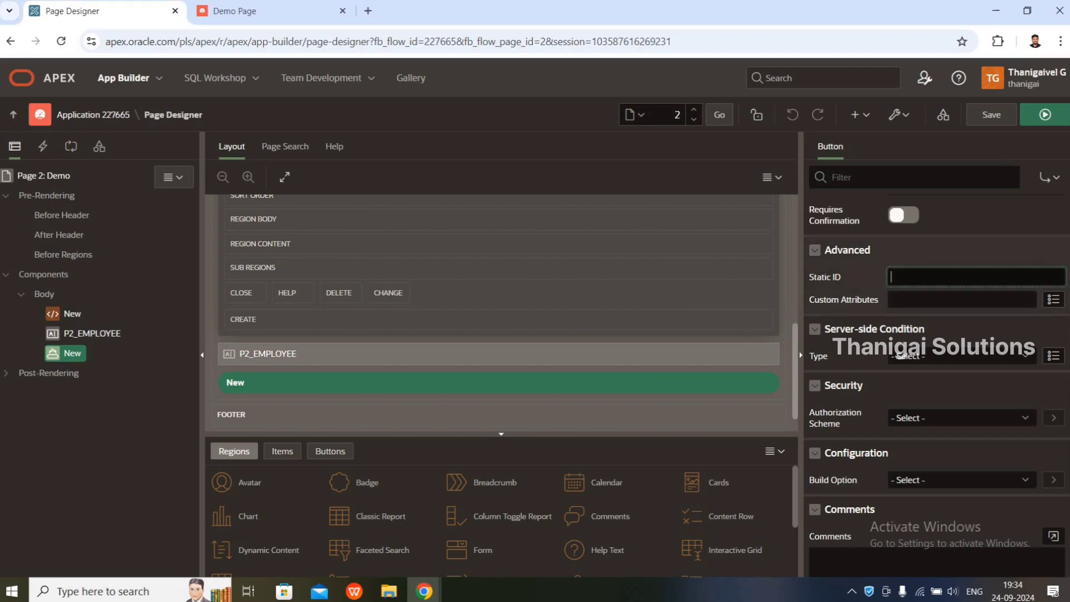
{"action": "scroll", "coordinate": [914, 284], "scroll_direction": "up", "scroll_amount": 10}
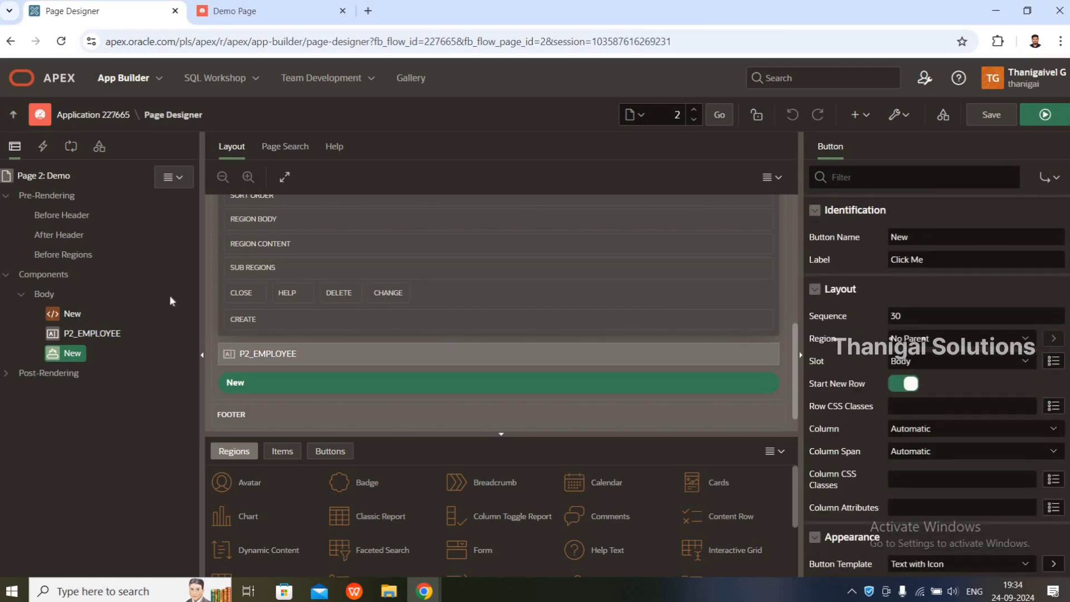